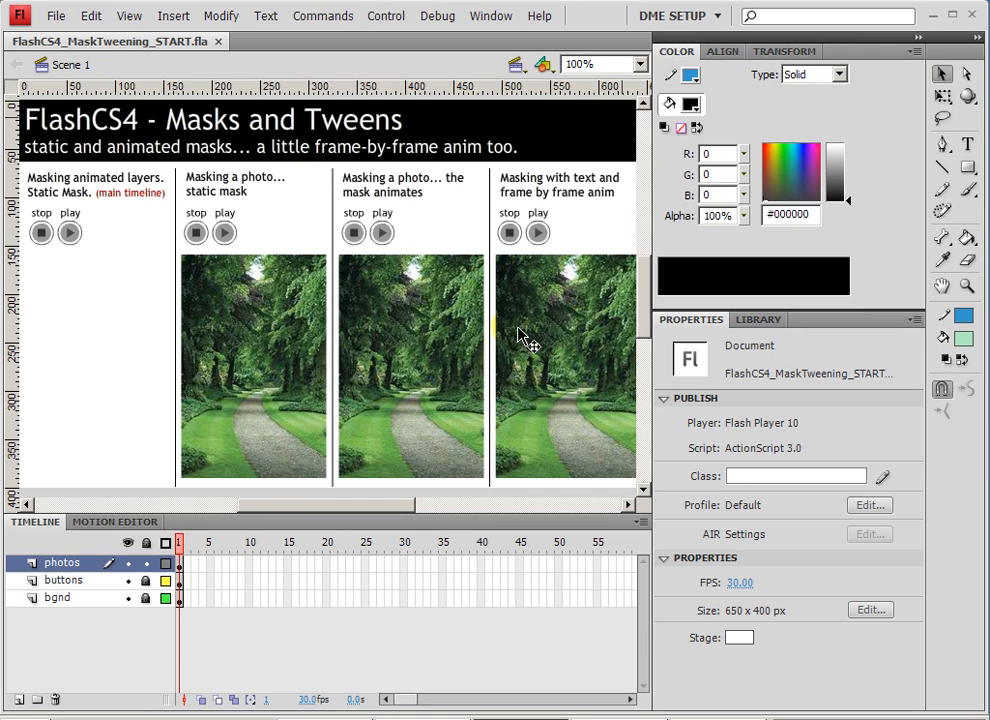
{"action": "left_click", "coordinate": [82, 328]}
{"action": "left_click", "coordinate": [233, 340]}
{"action": "left_click", "coordinate": [420, 348]}
{"action": "left_click", "coordinate": [537, 354]}
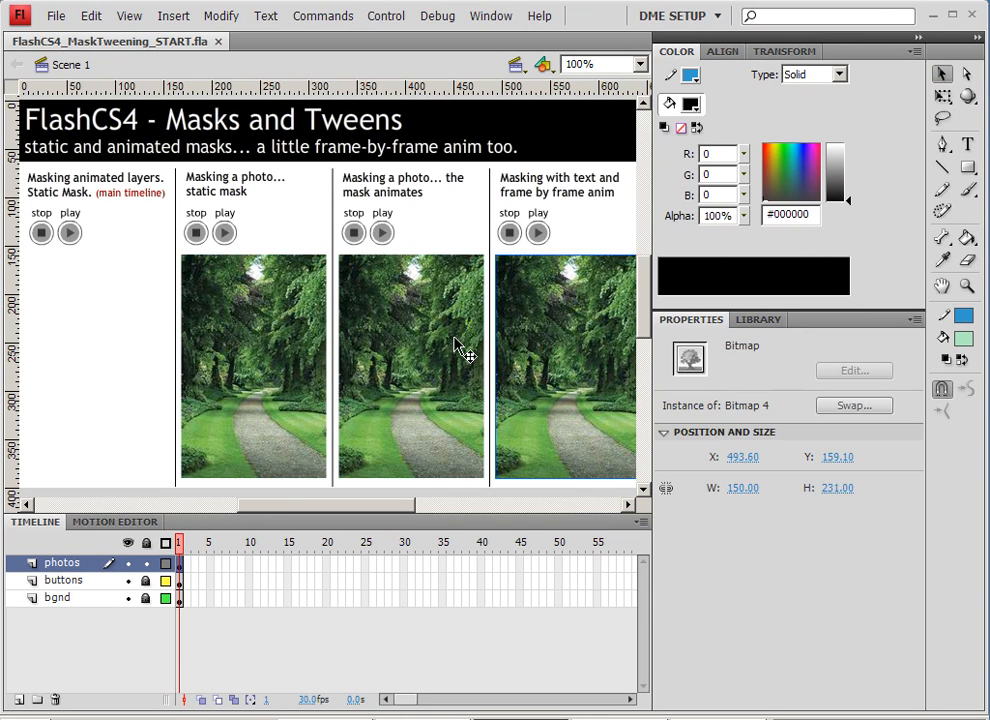
{"action": "left_click", "coordinate": [347, 338]}
{"action": "left_click", "coordinate": [305, 336]}
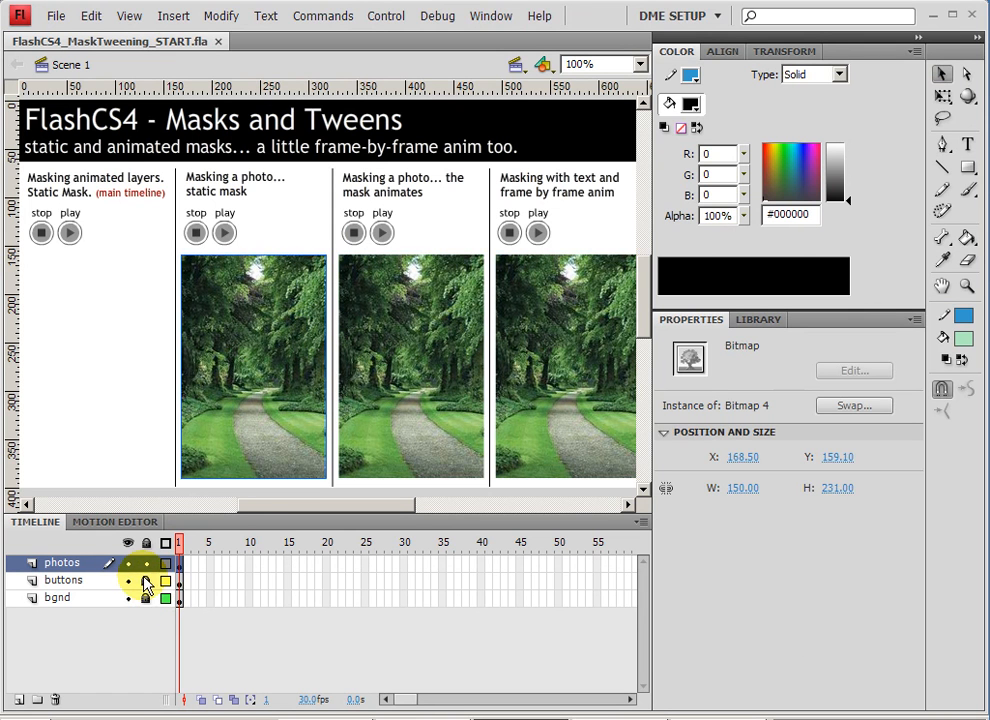
Add a new layer above the photos layer and name it "main anim".
{"action": "left_click", "coordinate": [18, 699]}
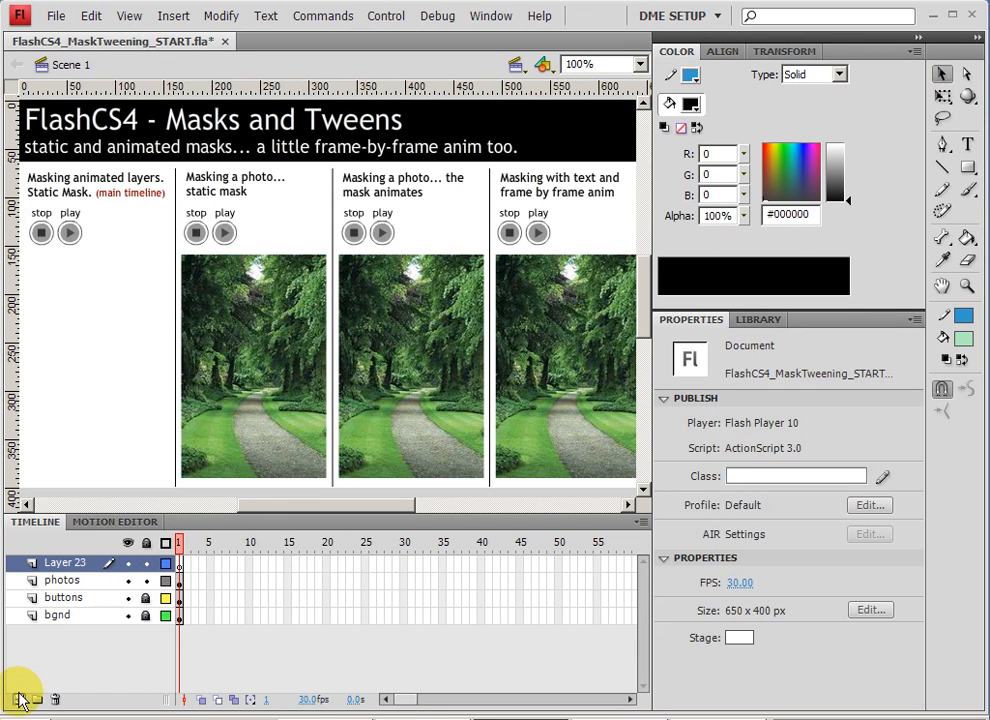
{"action": "double_click", "coordinate": [65, 564]}
{"action": "type", "text": "ma"}
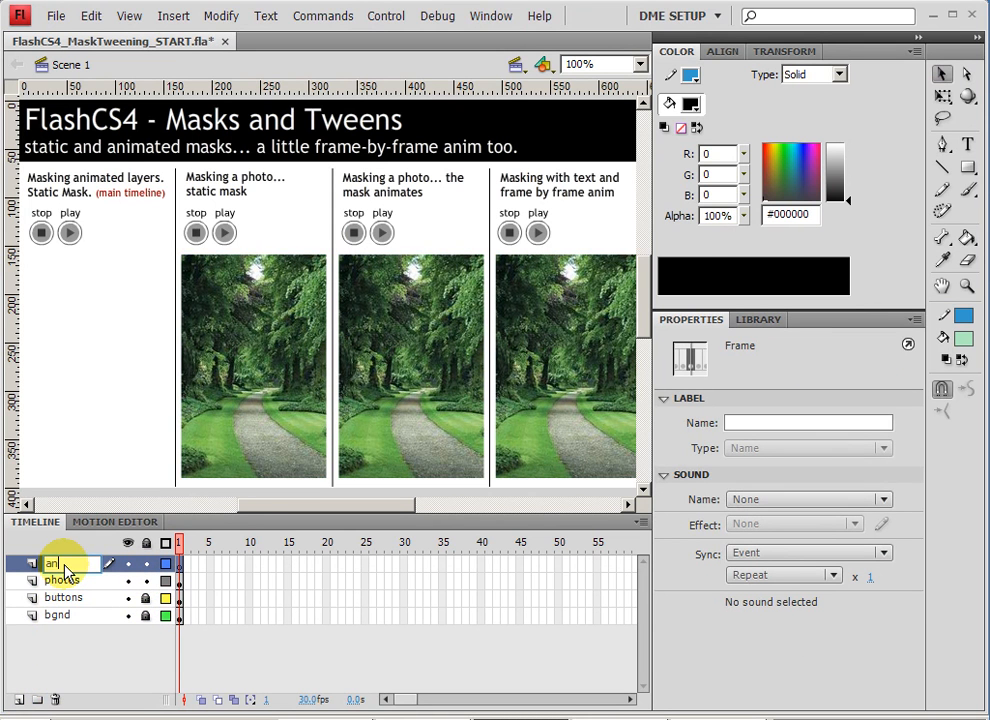
{"action": "type", "text": "in anim"}
{"action": "key", "text": "Return"}
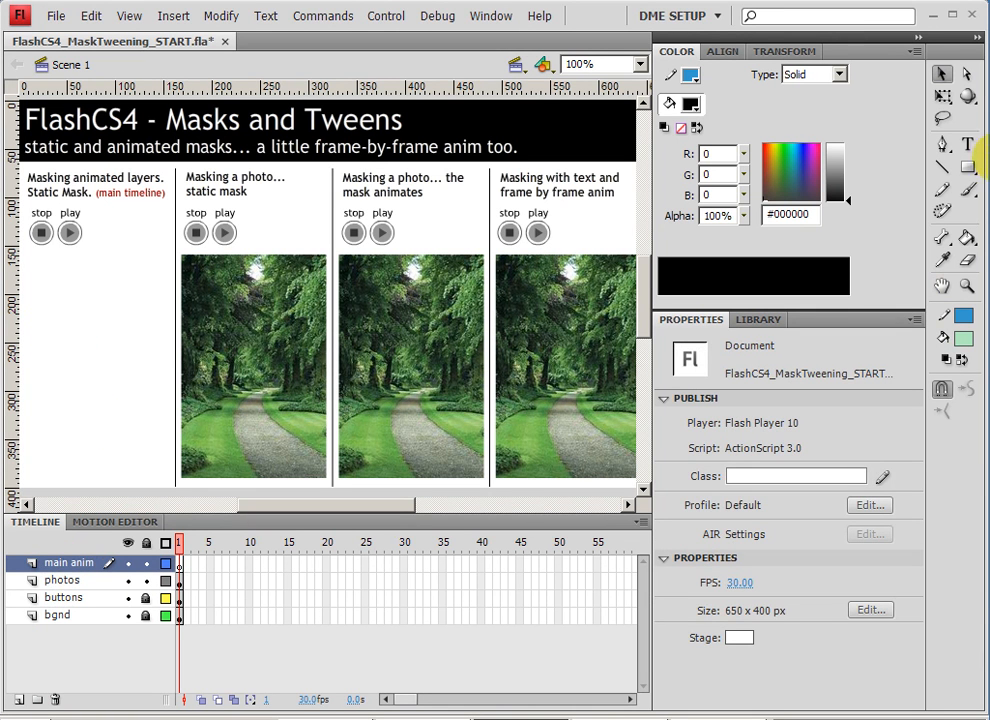
Draw a green rectangle with a blue outline, about 126 by 46 px, below the stop and play buttons of the first column.
{"action": "left_click", "coordinate": [968, 168]}
{"action": "left_click_drag", "start_coordinate": [104, 387], "coordinate": [261, 341]}
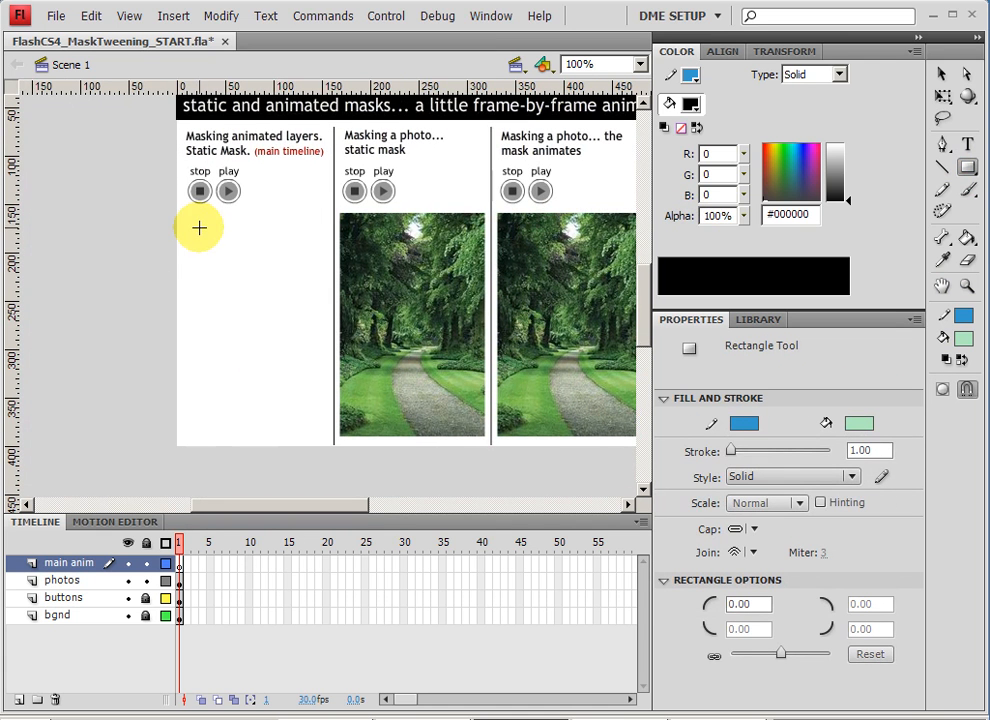
{"action": "left_click_drag", "start_coordinate": [196, 225], "coordinate": [319, 268]}
{"action": "left_click", "coordinate": [941, 73]}
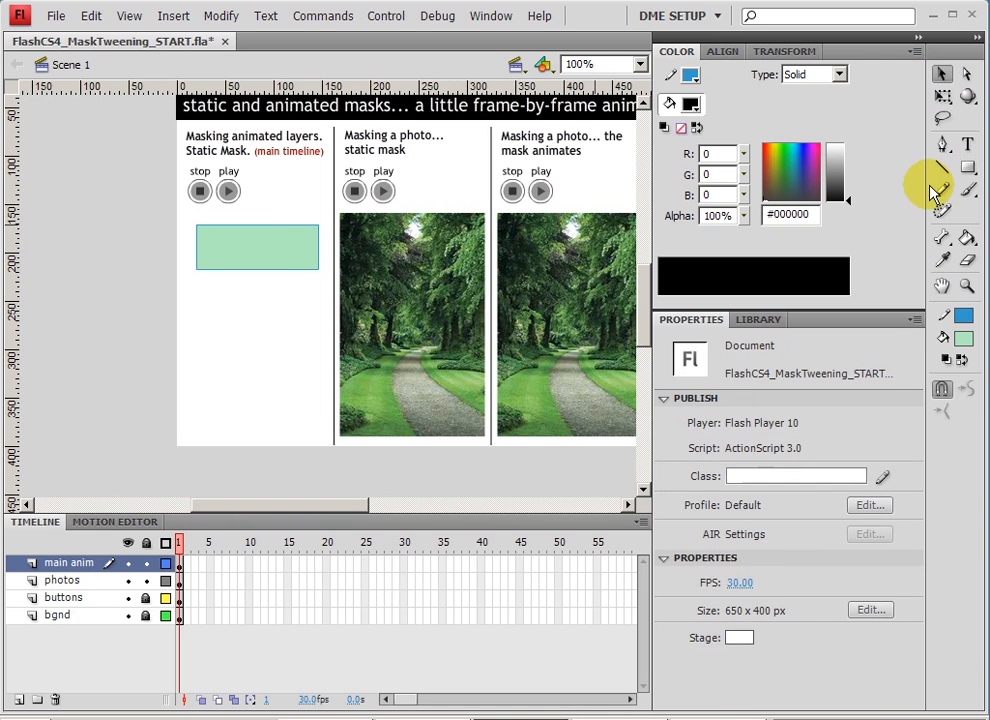
Add the static text "HELLO" below the green rectangle and place it at about X 44, Y 276.
{"action": "left_click", "coordinate": [967, 144]}
{"action": "left_click", "coordinate": [210, 335]}
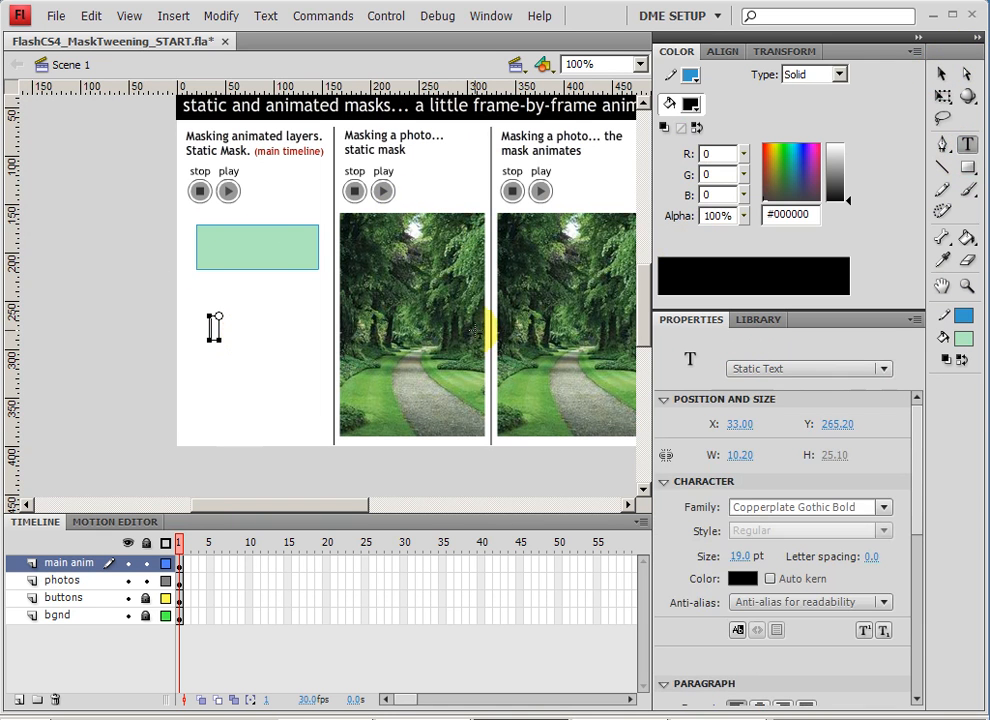
{"action": "type", "text": "HELLO"}
{"action": "left_click", "coordinate": [941, 73]}
{"action": "left_click_drag", "start_coordinate": [240, 333], "coordinate": [264, 332]}
Move the green rectangle together with its outline down to about X 20, Y 192, keeping fill and outline selected.
{"action": "mouse_move", "coordinate": [265, 276]}
{"action": "left_mouse_down"}
{"action": "mouse_move", "coordinate": [262, 288]}
{"action": "mouse_move", "coordinate": [257, 264]}
{"action": "mouse_move", "coordinate": [261, 272]}
{"action": "left_mouse_up"}
{"action": "key", "text": "ctrl+z"}
{"action": "double_click", "coordinate": [255, 226]}
{"action": "key", "text": "ctrl+z"}
{"action": "double_click", "coordinate": [255, 249]}
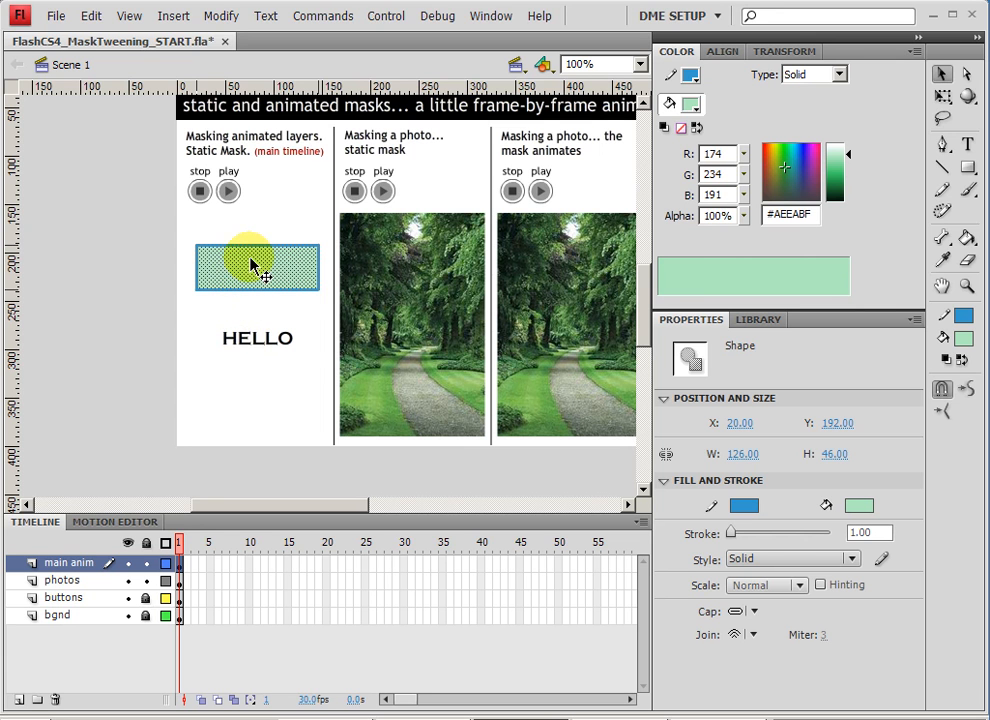
Convert the green rectangle and its outline to a movie clip symbol named "green rect".
{"action": "left_click", "coordinate": [246, 340]}
{"action": "left_click", "coordinate": [252, 271]}
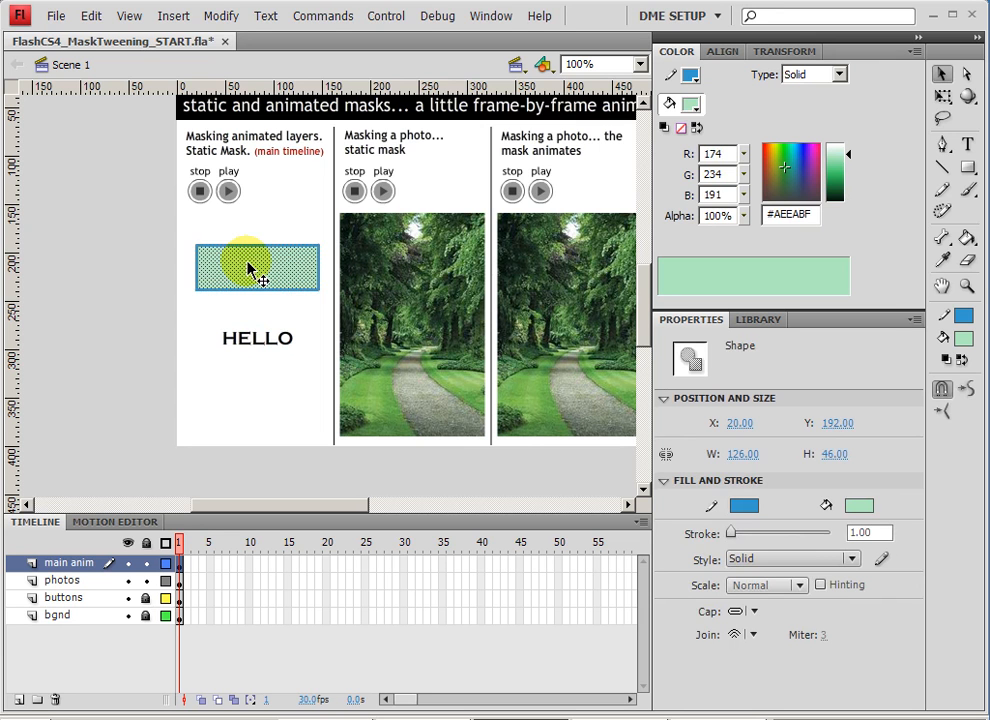
{"action": "key", "text": "F8"}
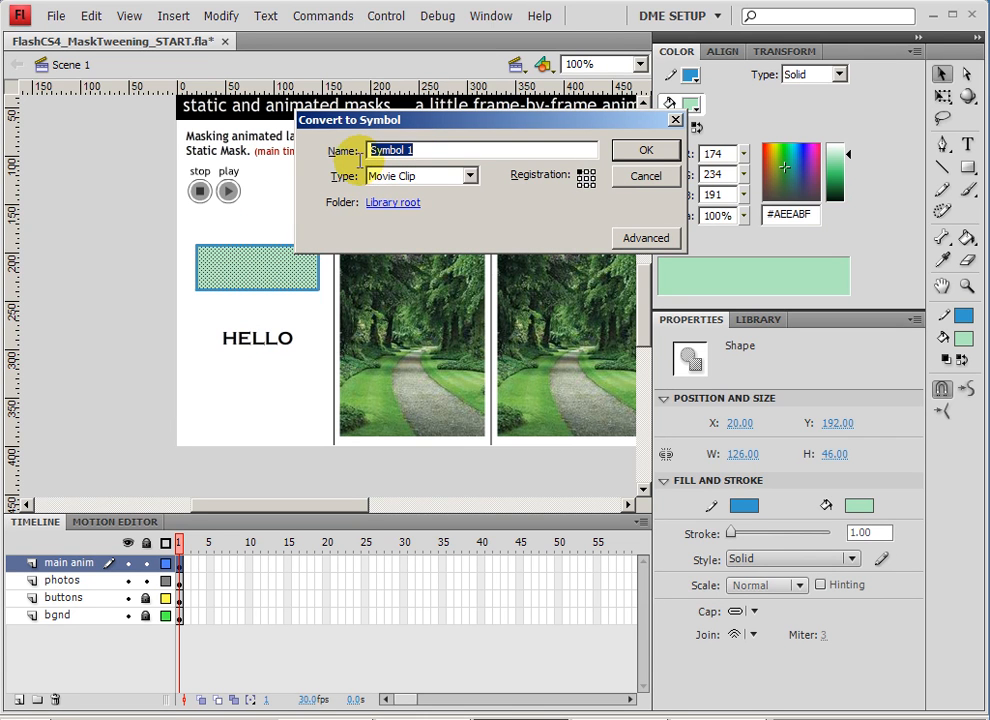
{"action": "type", "text": "green rect"}
{"action": "key", "text": "Return"}
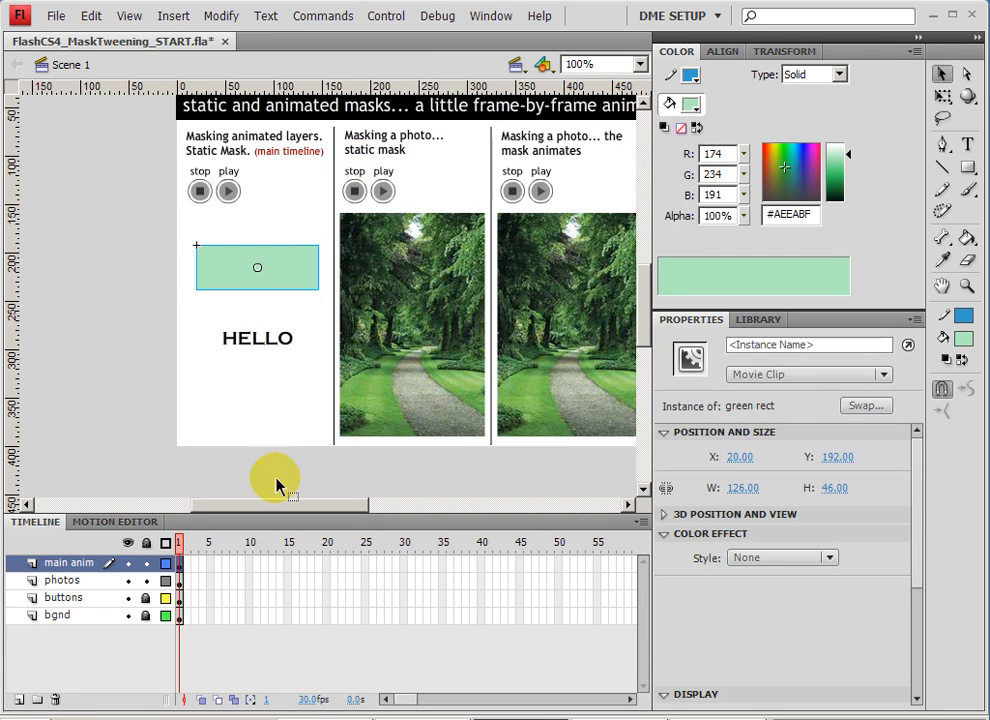
Convert the HELLO text to a movie clip symbol named "hello text".
{"action": "left_click", "coordinate": [265, 345]}
{"action": "left_click", "coordinate": [266, 345]}
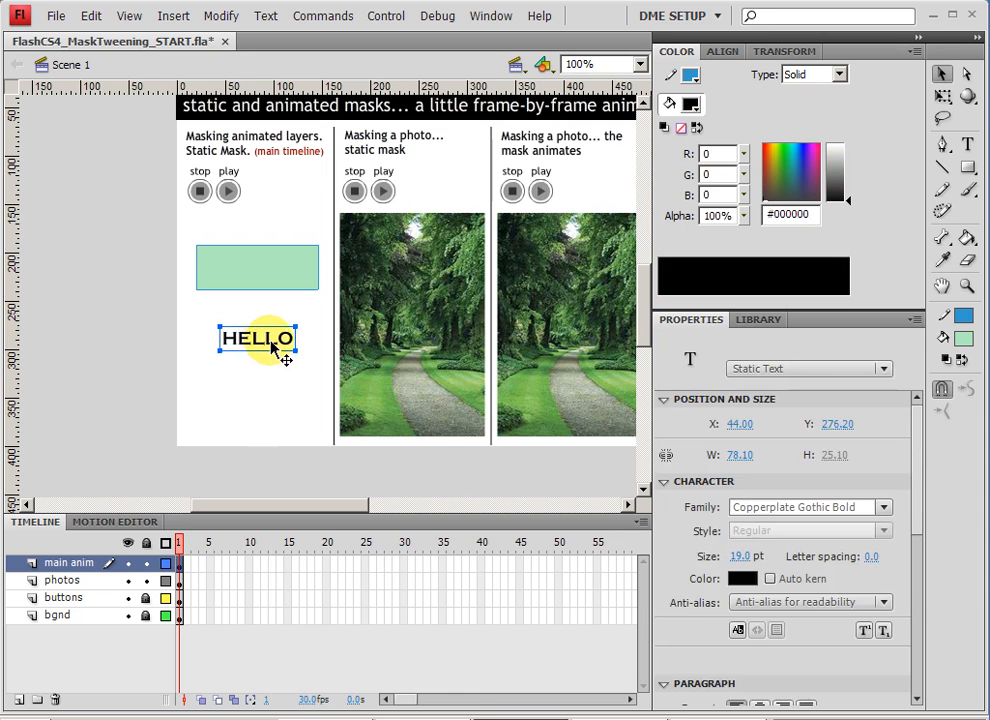
{"action": "right_click", "coordinate": [271, 345]}
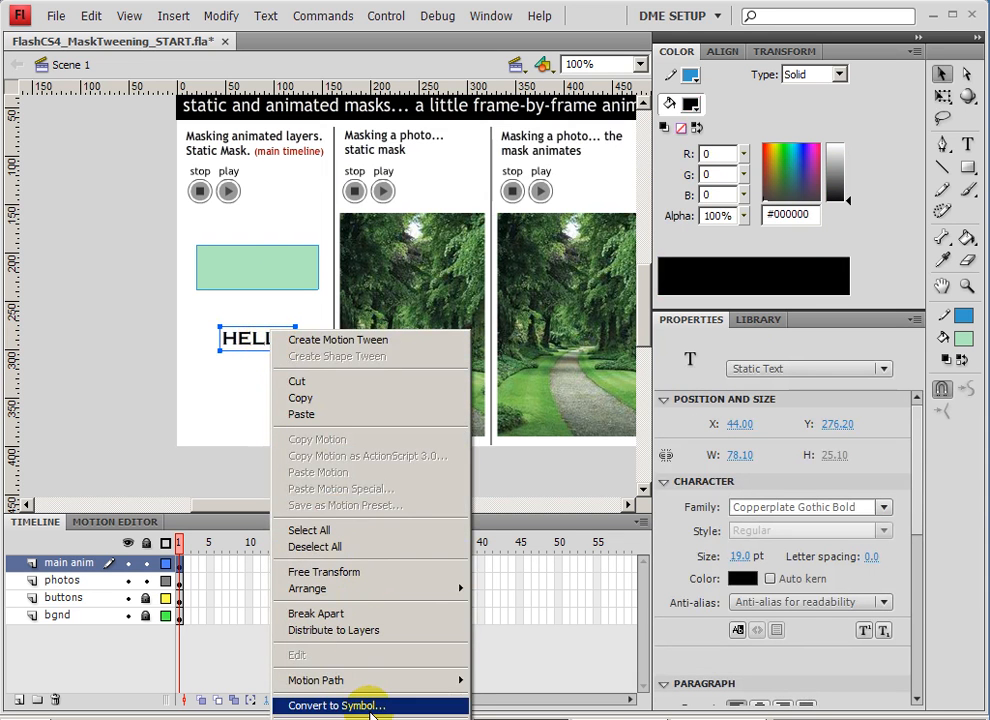
{"action": "left_click", "coordinate": [336, 705]}
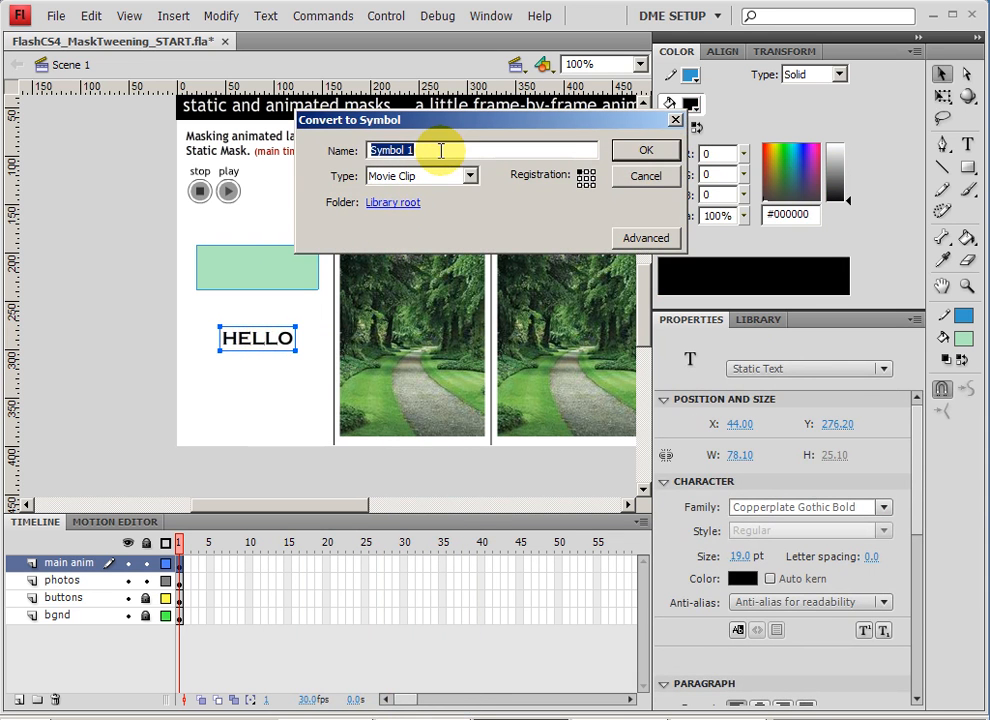
{"action": "type", "text": "heel"}
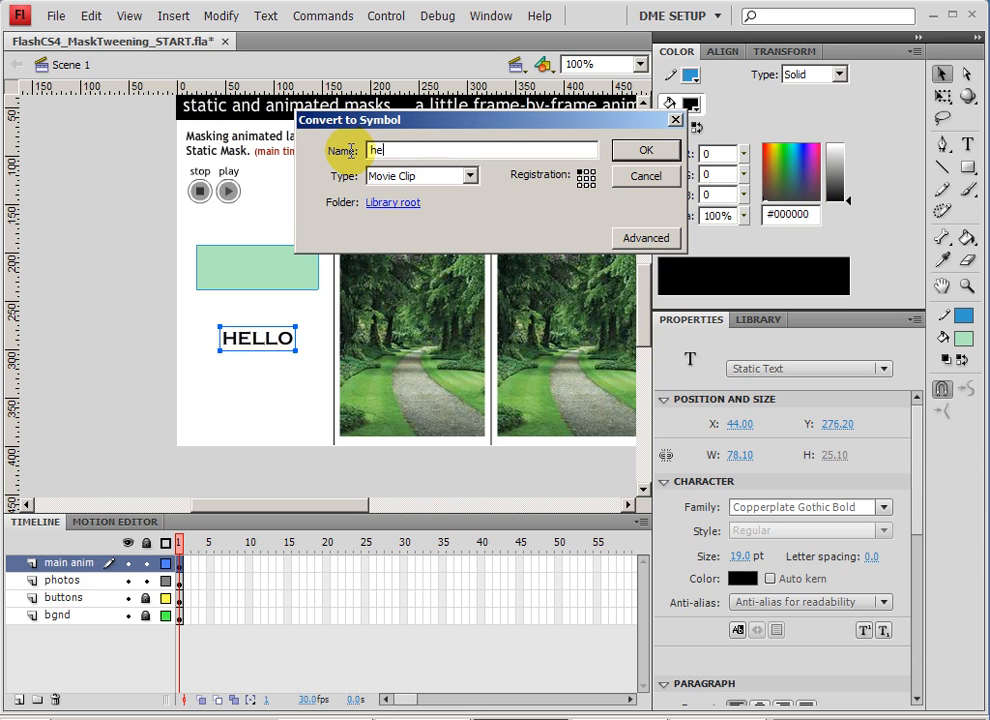
{"action": "key", "text": "BackSpace"}
{"action": "key", "text": "Return"}
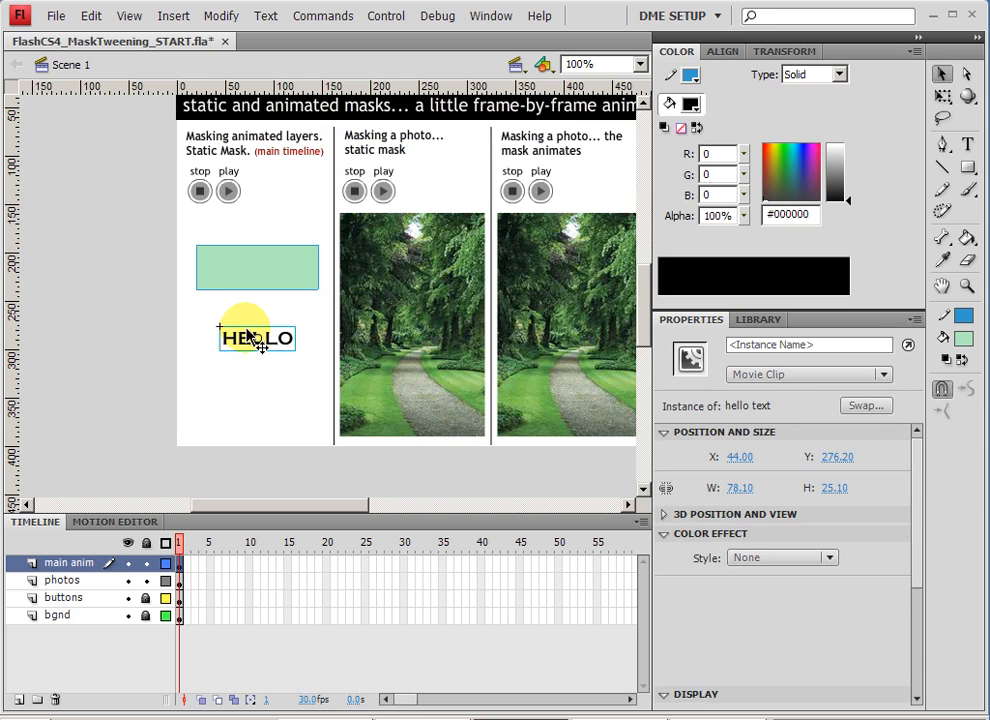
Break the text inside the hello text symbol apart into plain shapes and return to Scene 1.
{"action": "double_click", "coordinate": [247, 341]}
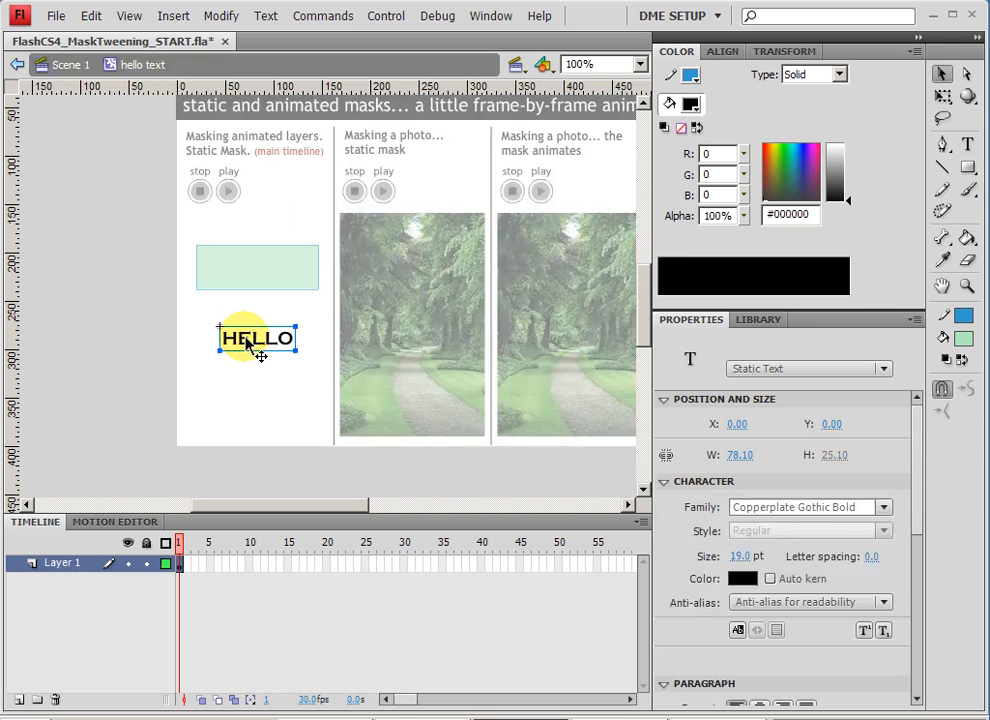
{"action": "key", "text": "ctrl+b"}
{"action": "key", "text": "ctrl+b"}
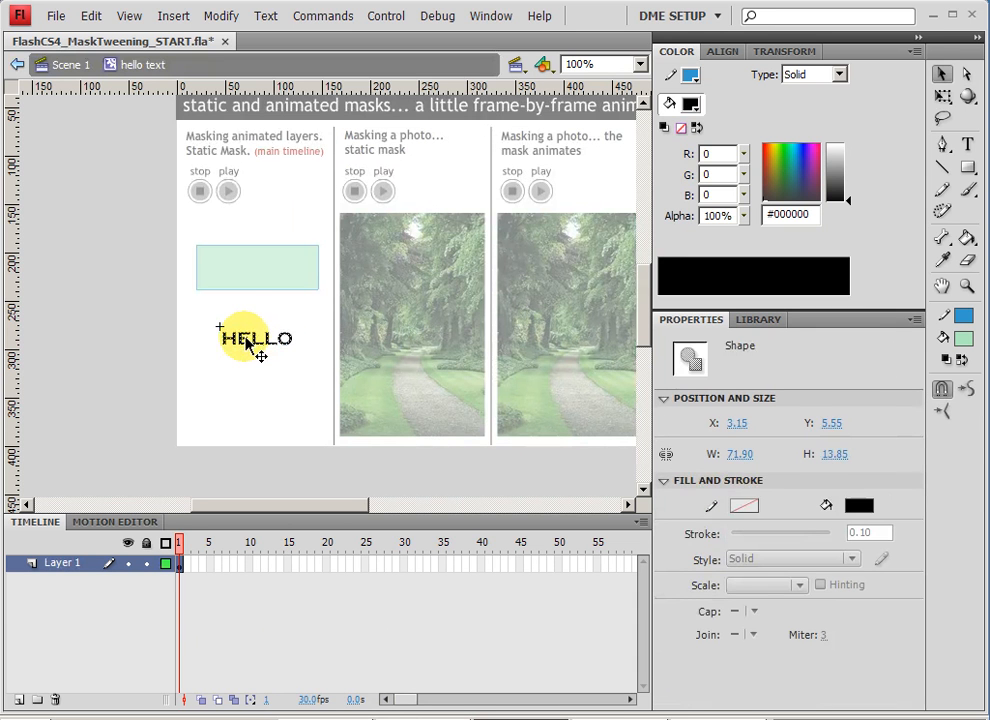
{"action": "double_click", "coordinate": [242, 305]}
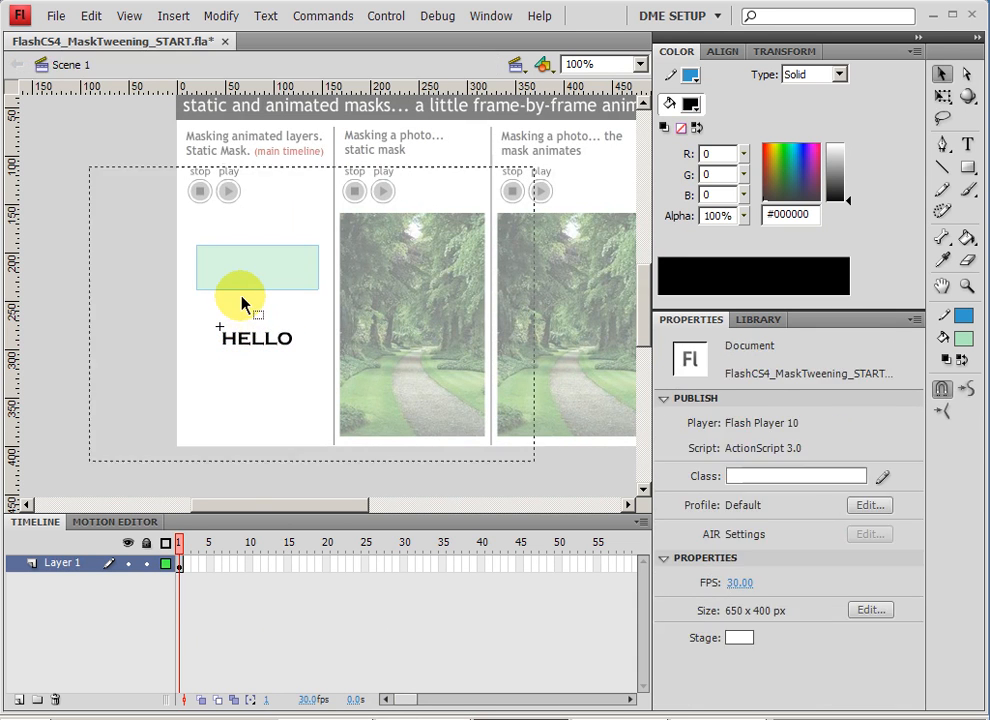
Distribute the green rectangle and HELLO movie clips to separate layers.
{"action": "left_click", "coordinate": [259, 270]}
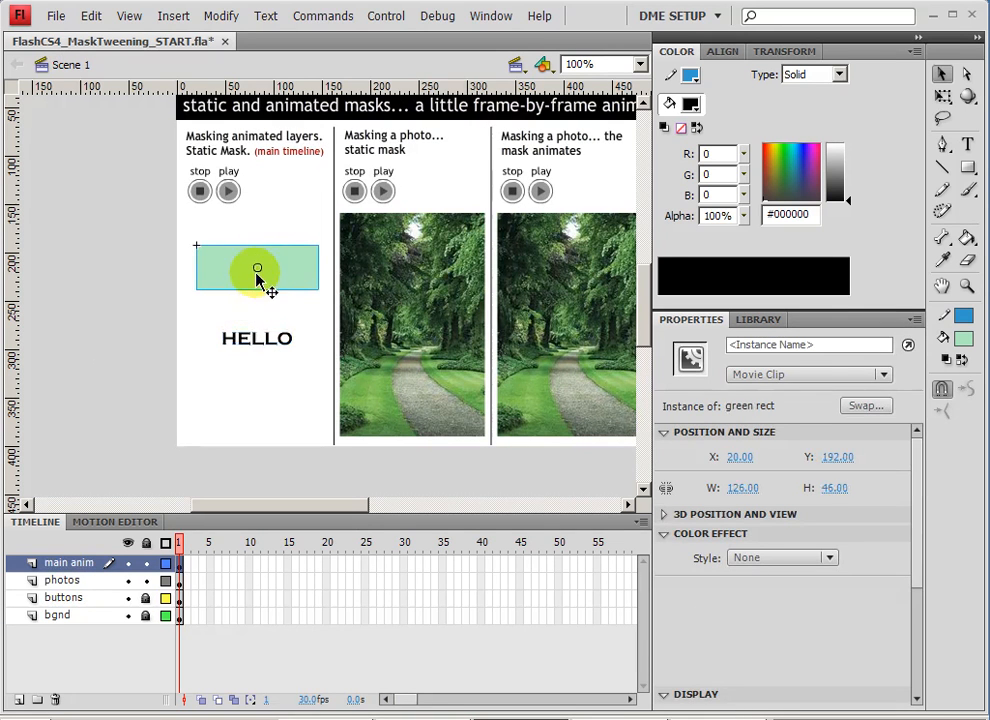
{"action": "left_click", "coordinate": [248, 302]}
{"action": "left_click", "coordinate": [252, 280]}
{"action": "left_click", "coordinate": [250, 340]}
{"action": "left_click", "coordinate": [257, 268]}
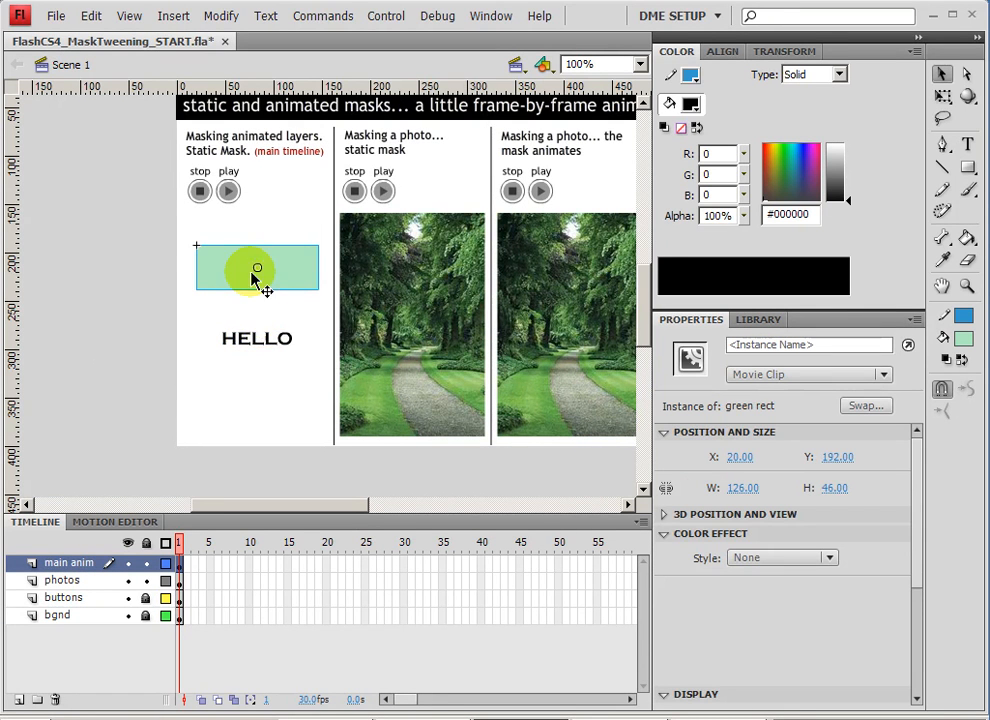
{"action": "left_click", "coordinate": [257, 340], "text": "shift"}
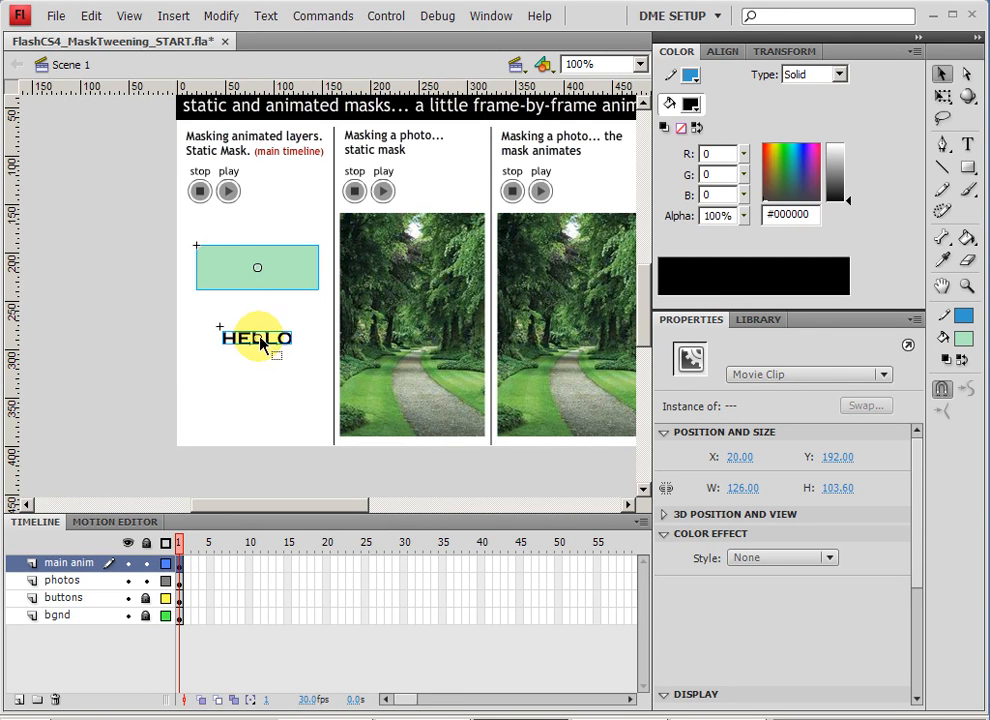
{"action": "right_click", "coordinate": [247, 274]}
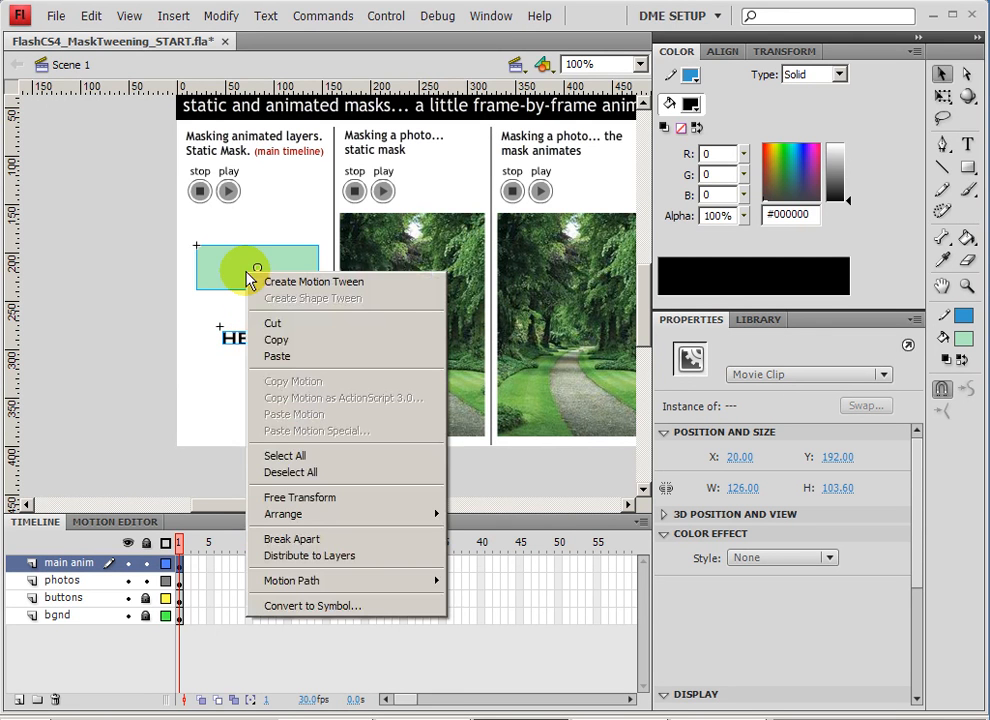
{"action": "left_click", "coordinate": [306, 556]}
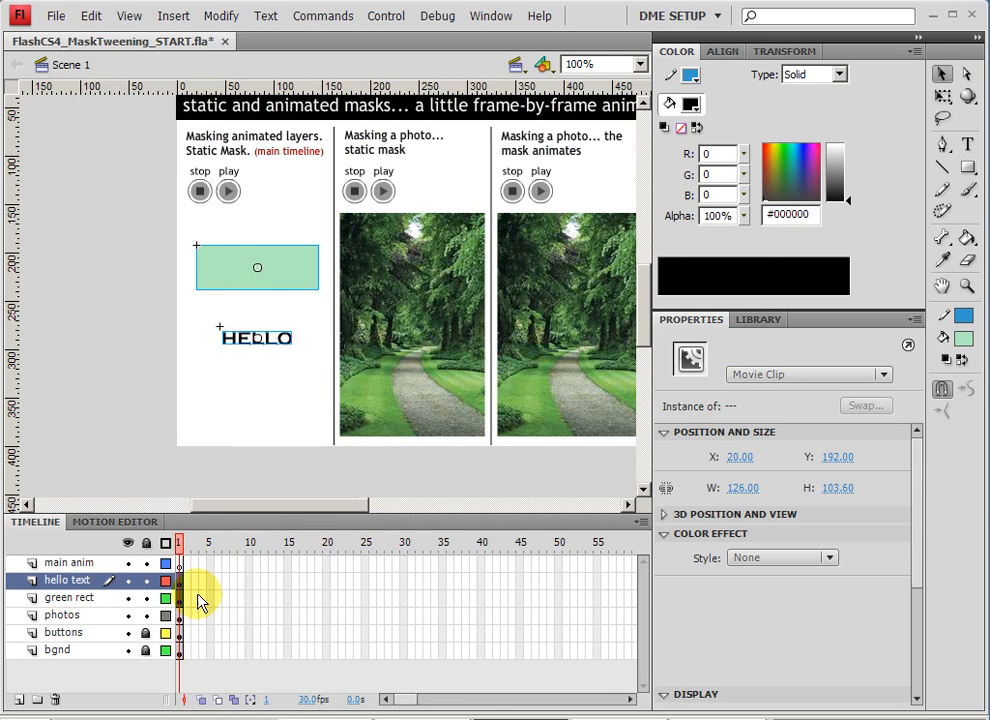
Examine which stage objects belong to the main anim, hello text and green rect layers.
{"action": "left_click", "coordinate": [73, 582]}
{"action": "left_click", "coordinate": [72, 598]}
{"action": "left_click", "coordinate": [73, 582]}
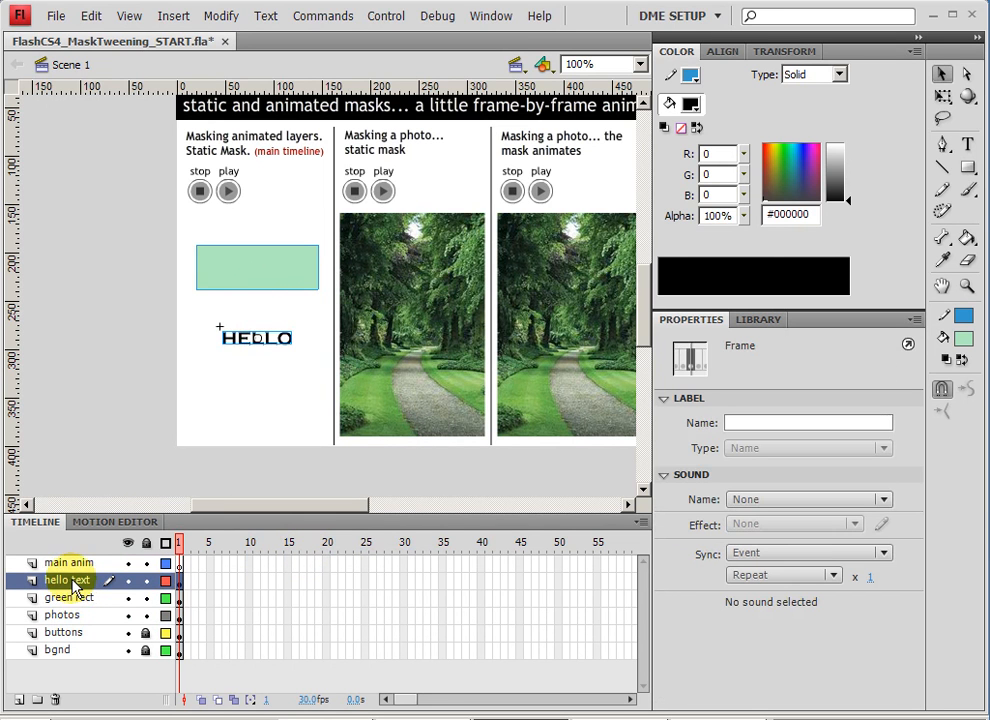
{"action": "left_click", "coordinate": [72, 597]}
{"action": "left_click", "coordinate": [73, 583]}
{"action": "left_click", "coordinate": [72, 563]}
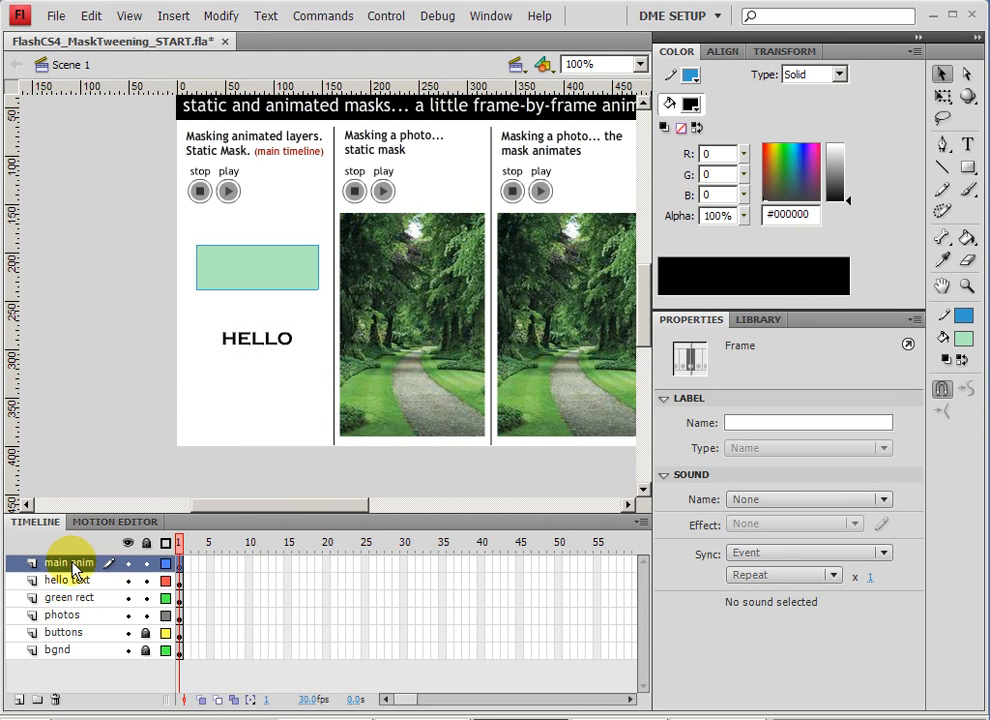
{"action": "left_click", "coordinate": [233, 580]}
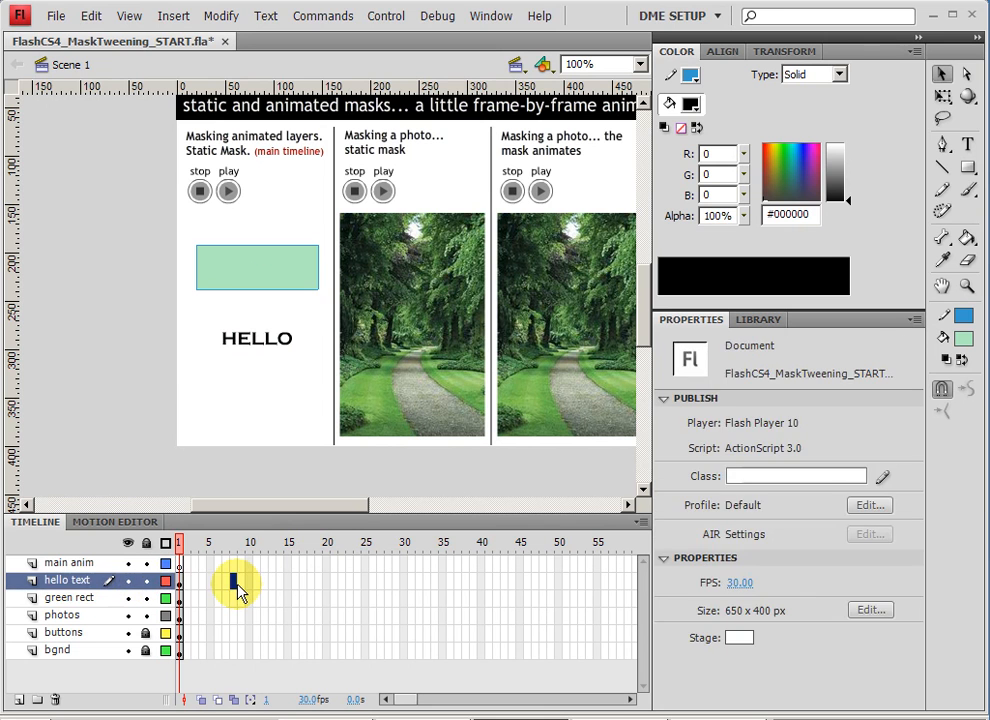
{"action": "left_click", "coordinate": [64, 597]}
{"action": "left_click", "coordinate": [64, 581]}
{"action": "left_click", "coordinate": [64, 597]}
{"action": "left_click", "coordinate": [65, 582]}
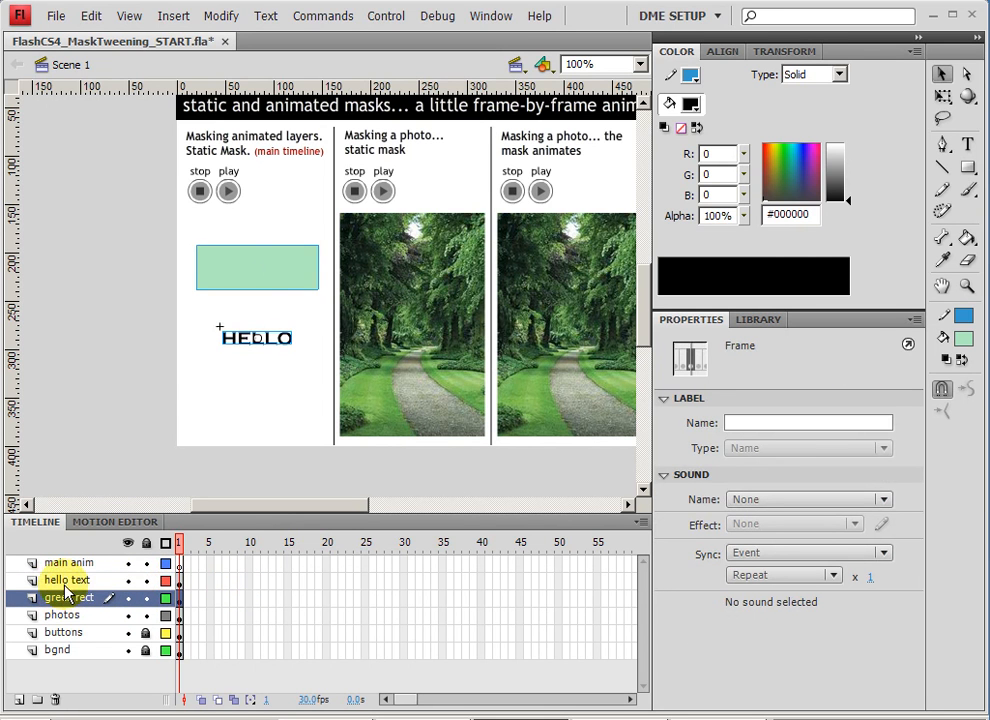
{"action": "left_click", "coordinate": [64, 583]}
{"action": "left_click", "coordinate": [65, 594]}
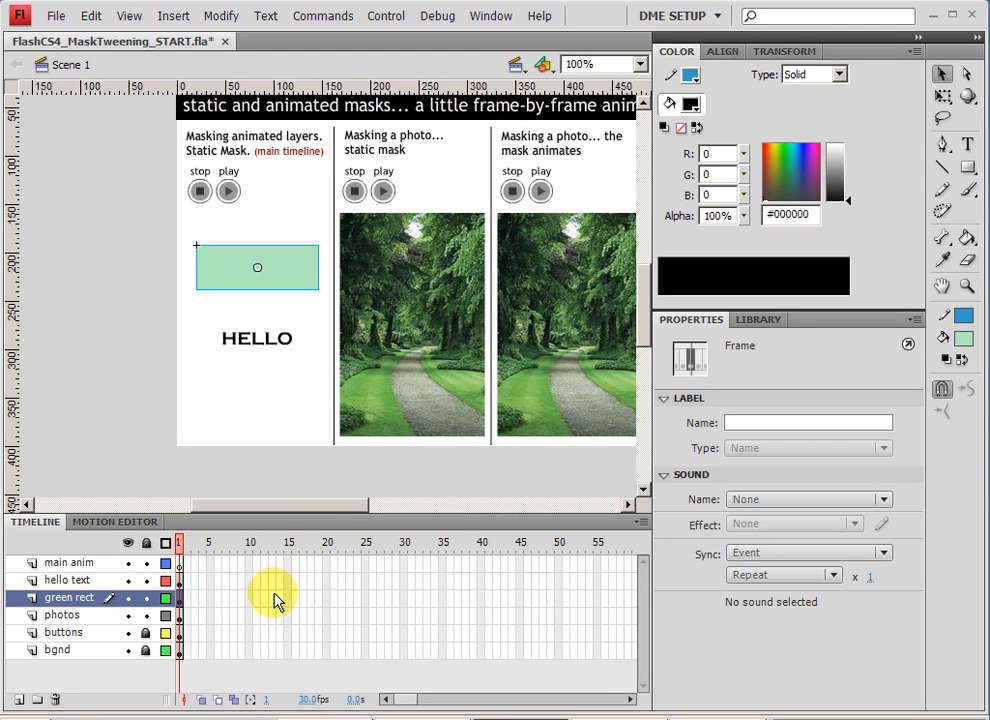
Extend the layers from hello text down to bgnd to frame 30 by inserting frames.
{"action": "left_click_drag", "start_coordinate": [405, 588], "coordinate": [404, 654]}
{"action": "right_click", "coordinate": [404, 582]}
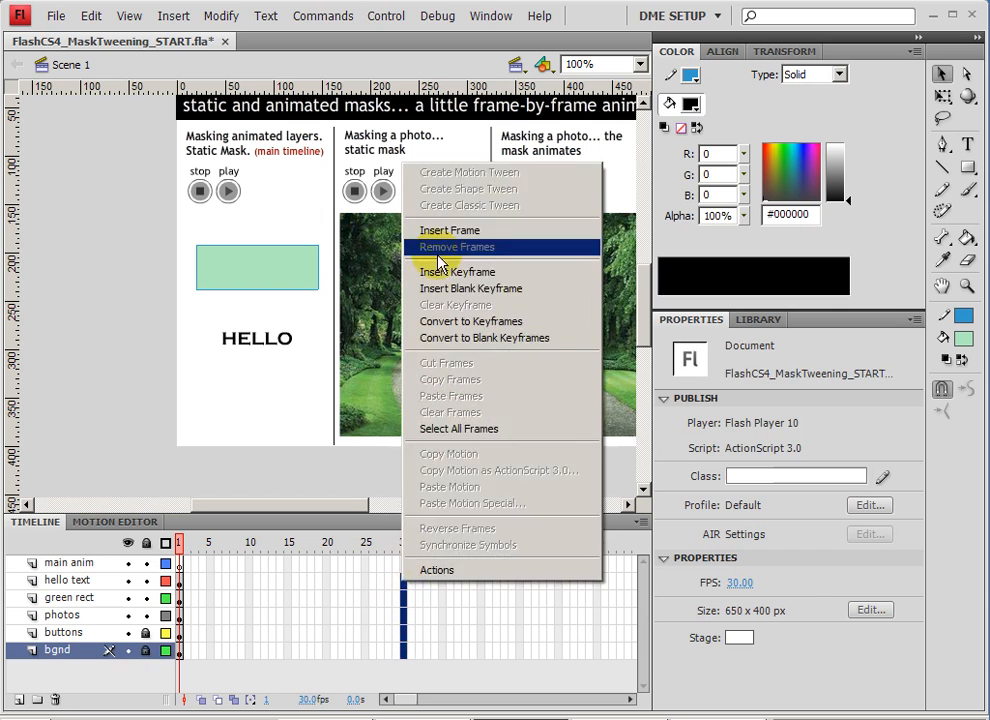
{"action": "left_click", "coordinate": [435, 227]}
{"action": "left_click", "coordinate": [442, 597]}
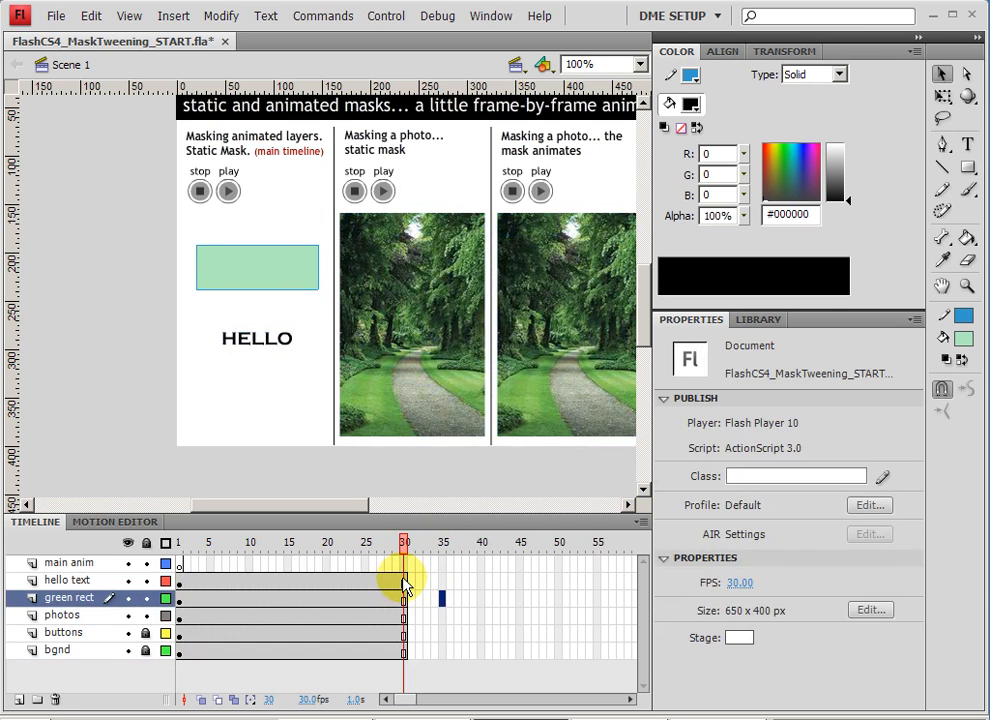
Insert keyframes at frame 30 on the hello text and green rect layers.
{"action": "left_click", "coordinate": [404, 580]}
{"action": "left_click", "coordinate": [405, 598]}
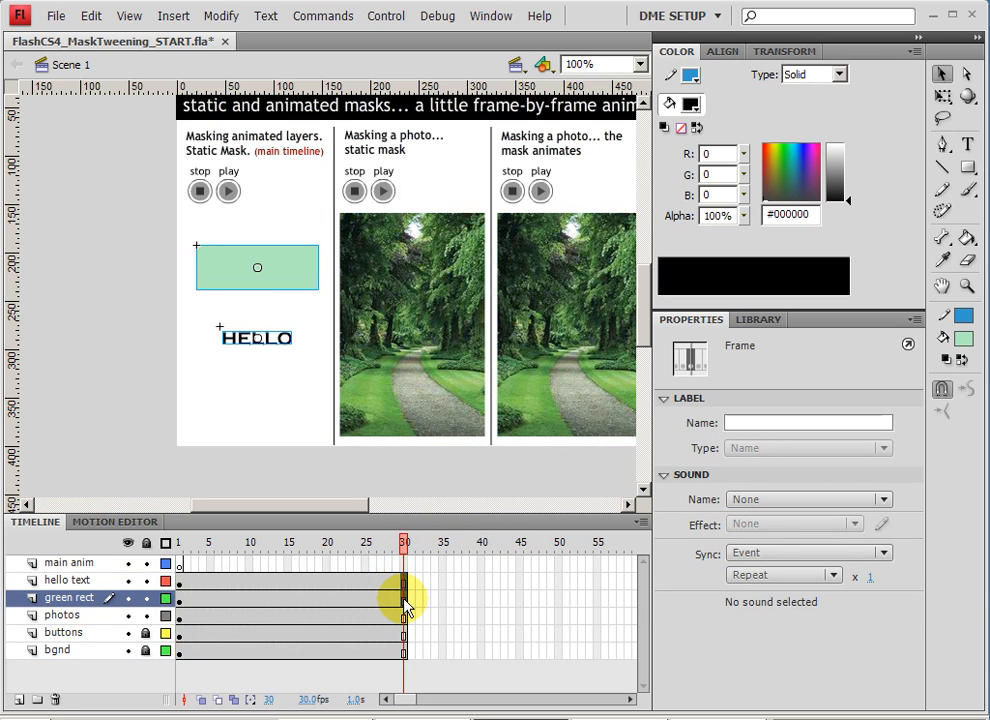
{"action": "right_click", "coordinate": [404, 600]}
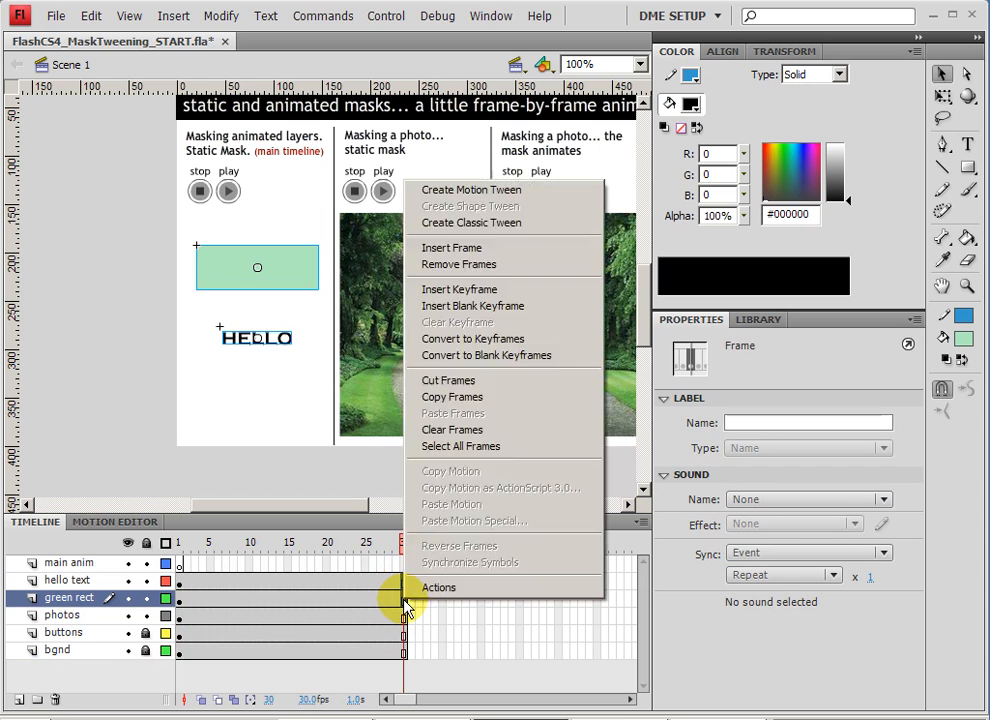
{"action": "left_click", "coordinate": [459, 289]}
{"action": "left_click", "coordinate": [272, 305]}
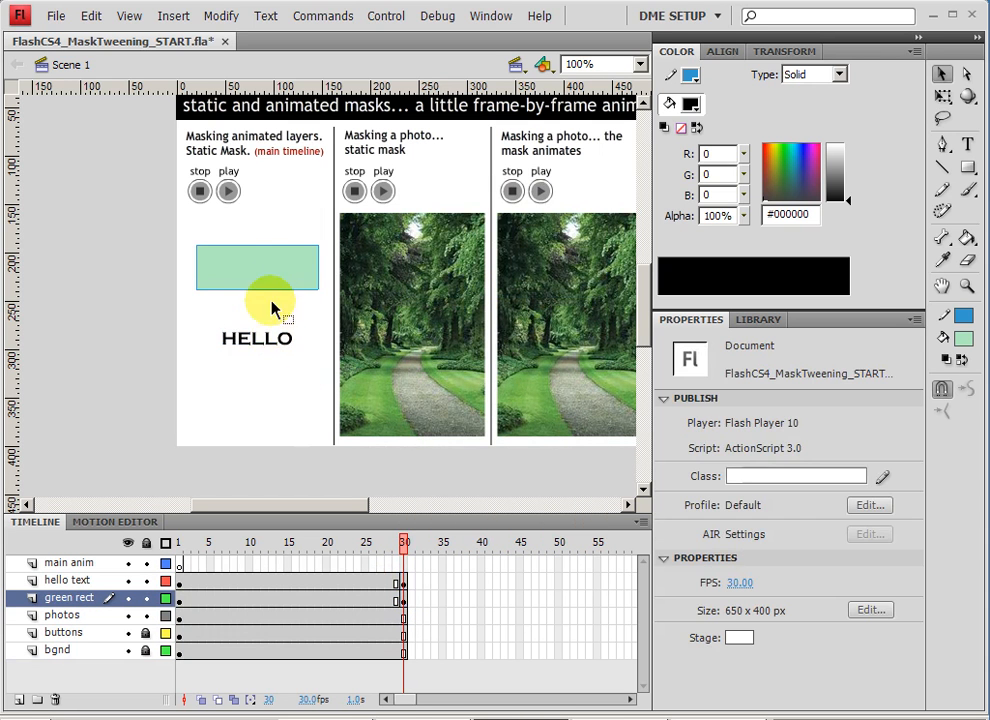
At frame 30, move the green rectangle down to about Y 229 and HELLO up to about Y 240, centring the text on the rectangle.
{"action": "left_click_drag", "start_coordinate": [261, 283], "coordinate": [262, 325]}
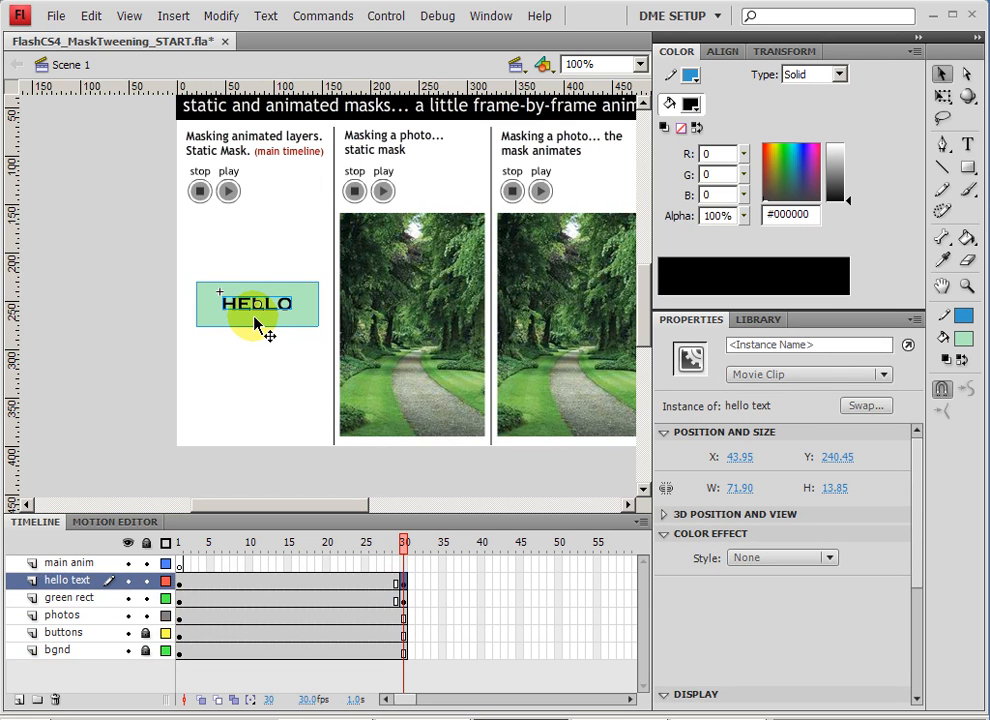
{"action": "left_click", "coordinate": [255, 322]}
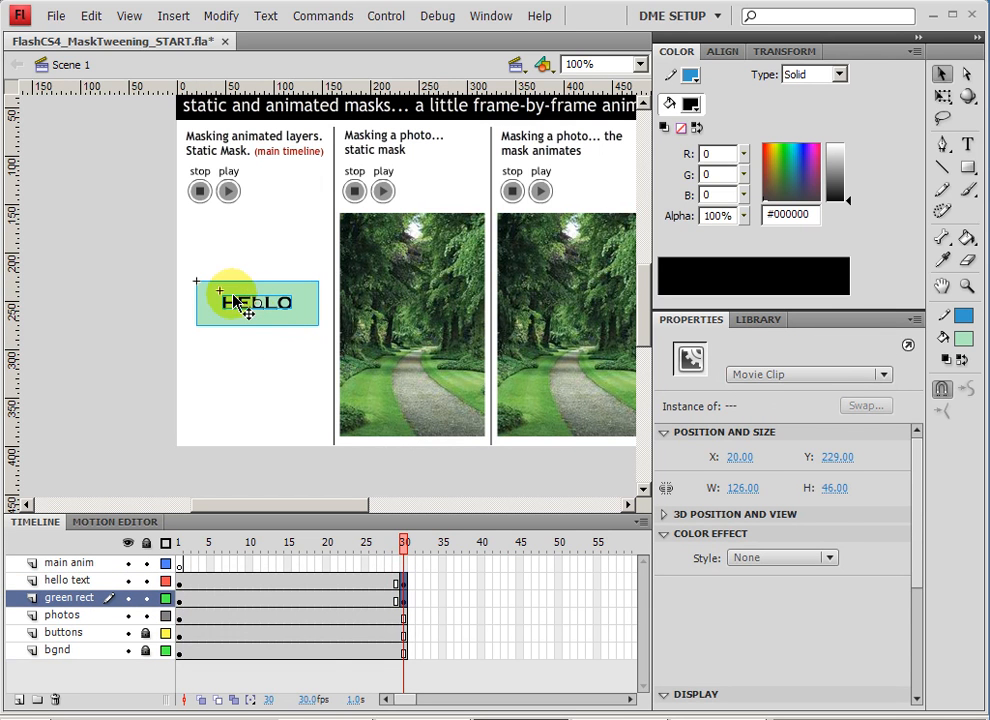
{"action": "left_click", "coordinate": [250, 380]}
{"action": "left_click_drag", "start_coordinate": [404, 543], "coordinate": [331, 543]}
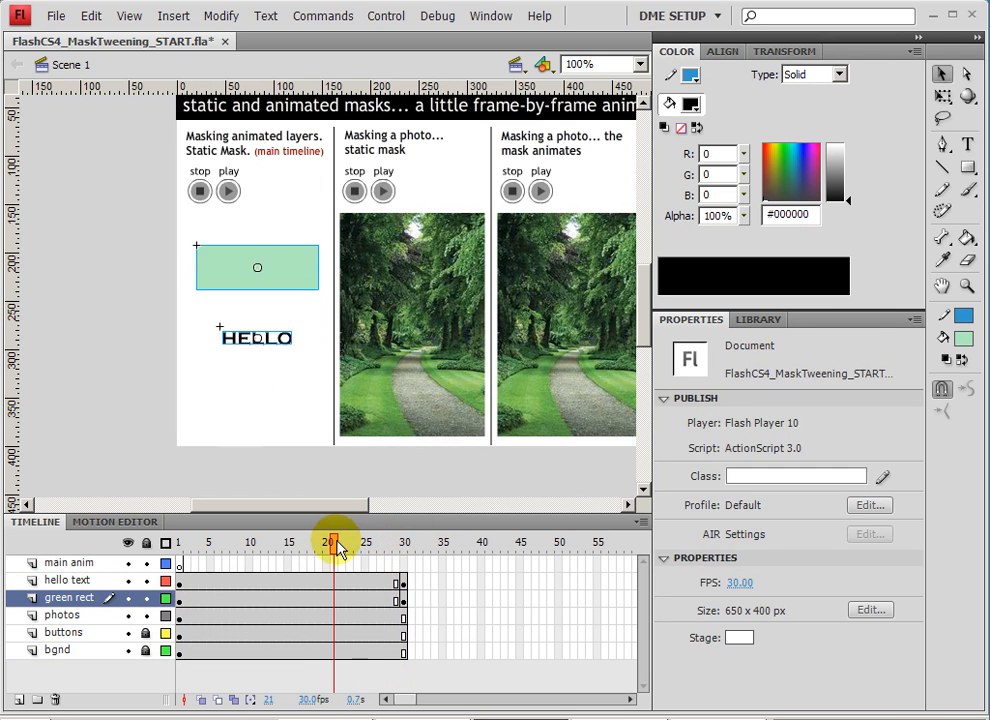
Create classic tweens between frames 1 and 30 on the hello text and green rect layers and preview the motion.
{"action": "left_click", "coordinate": [312, 598]}
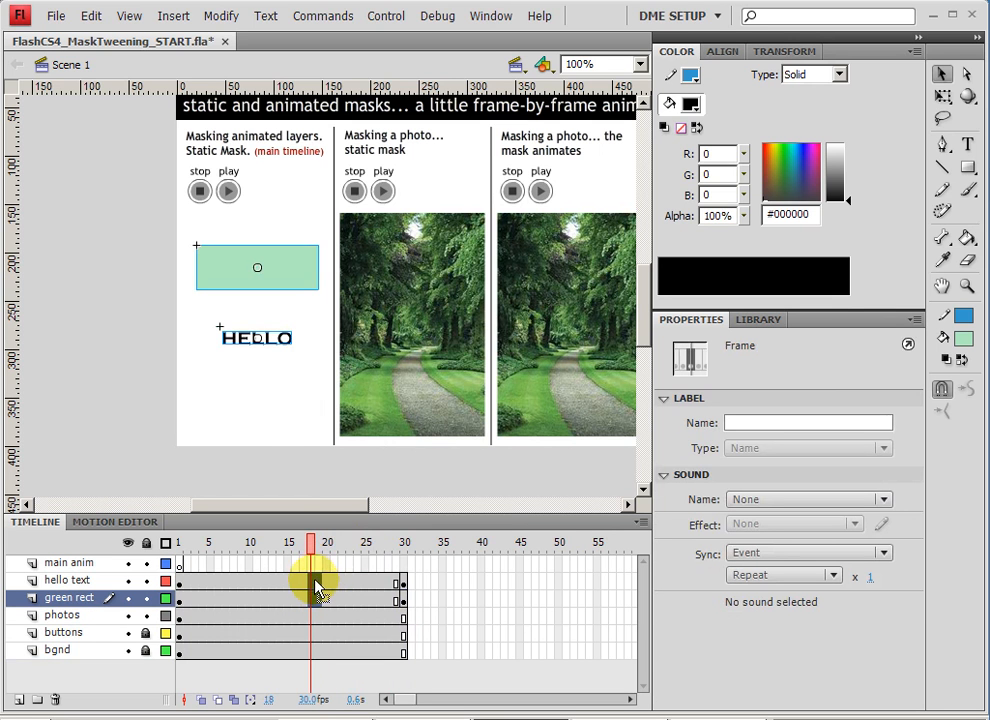
{"action": "right_click", "coordinate": [313, 598]}
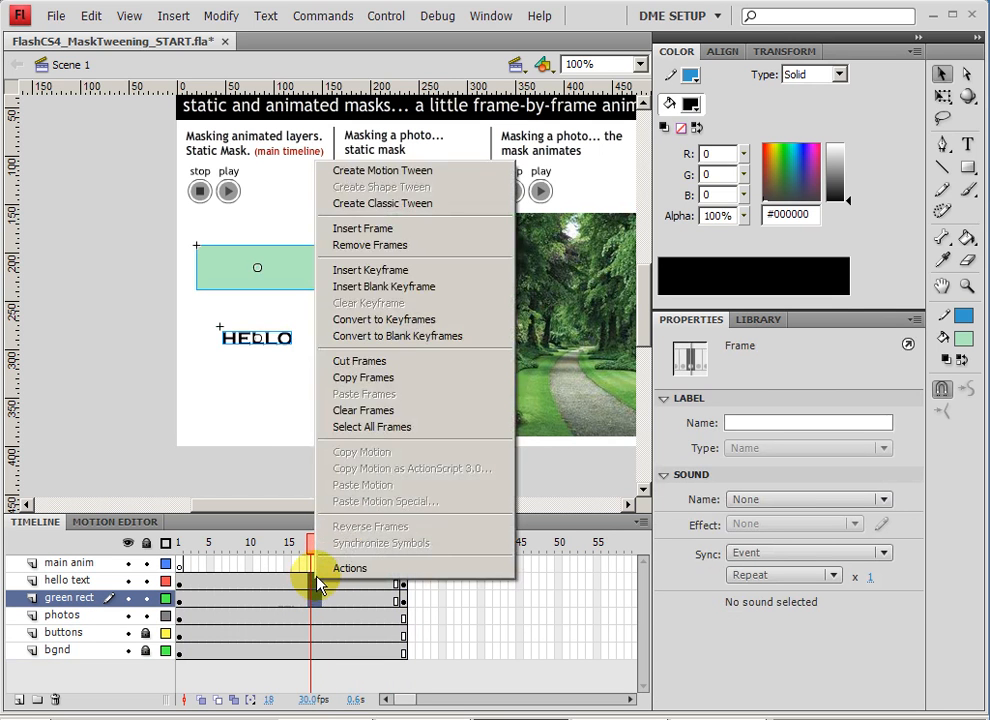
{"action": "left_click", "coordinate": [372, 203]}
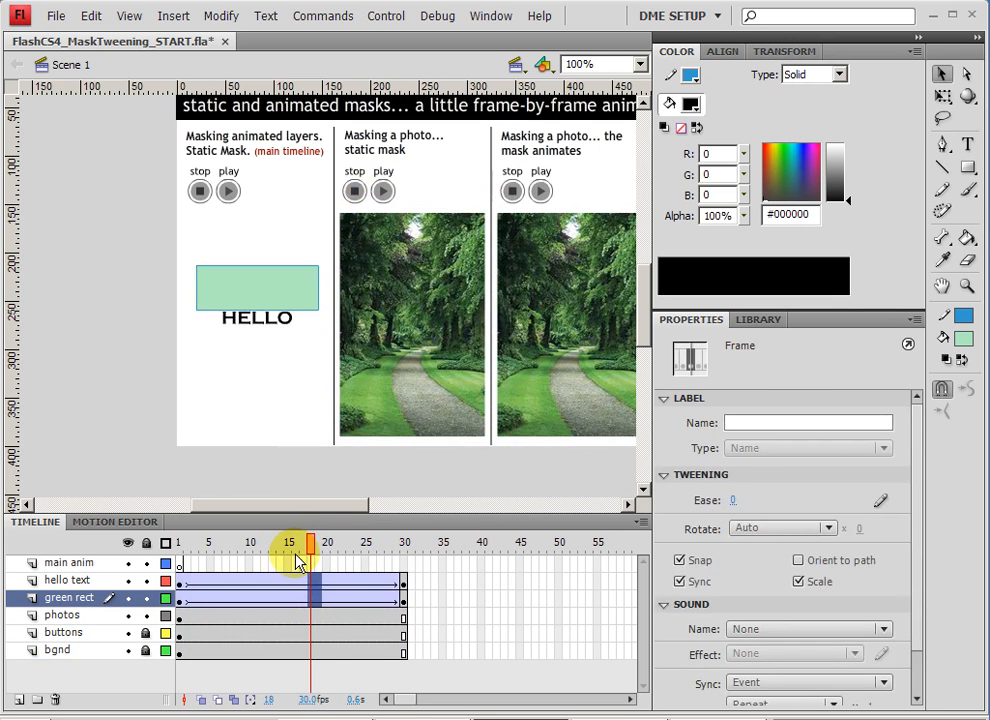
{"action": "left_click_drag", "start_coordinate": [309, 548], "coordinate": [276, 548]}
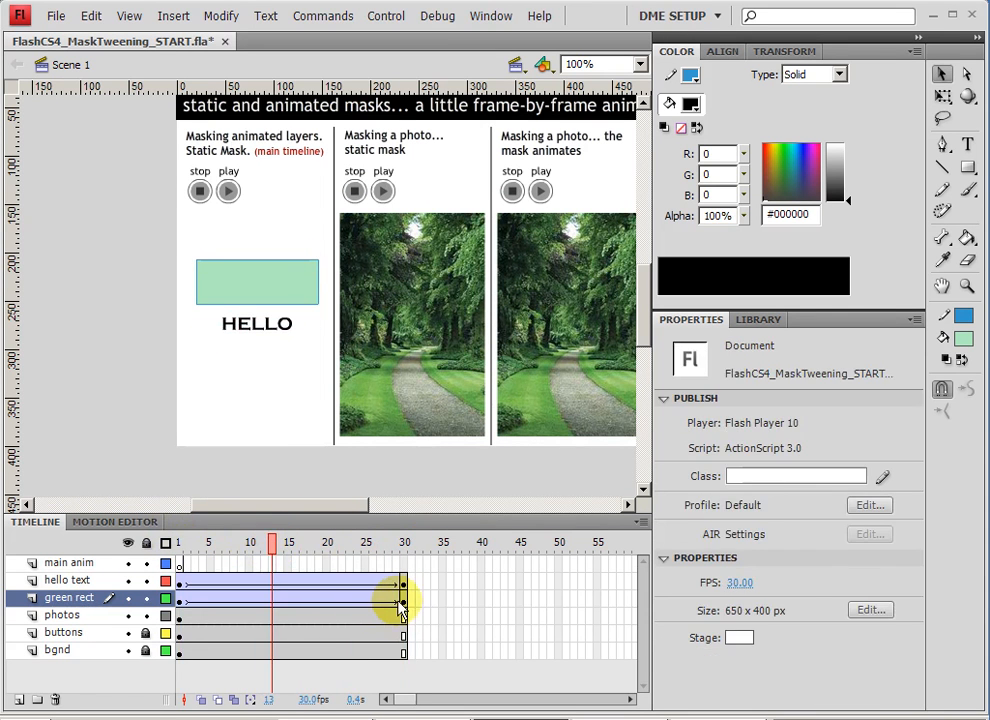
Move the green rect layer's end keyframe and the hello text layer's first keyframe to frame 14 so the tweens run in sequence.
{"action": "left_click", "coordinate": [403, 599]}
{"action": "left_click_drag", "start_coordinate": [403, 600], "coordinate": [281, 597]}
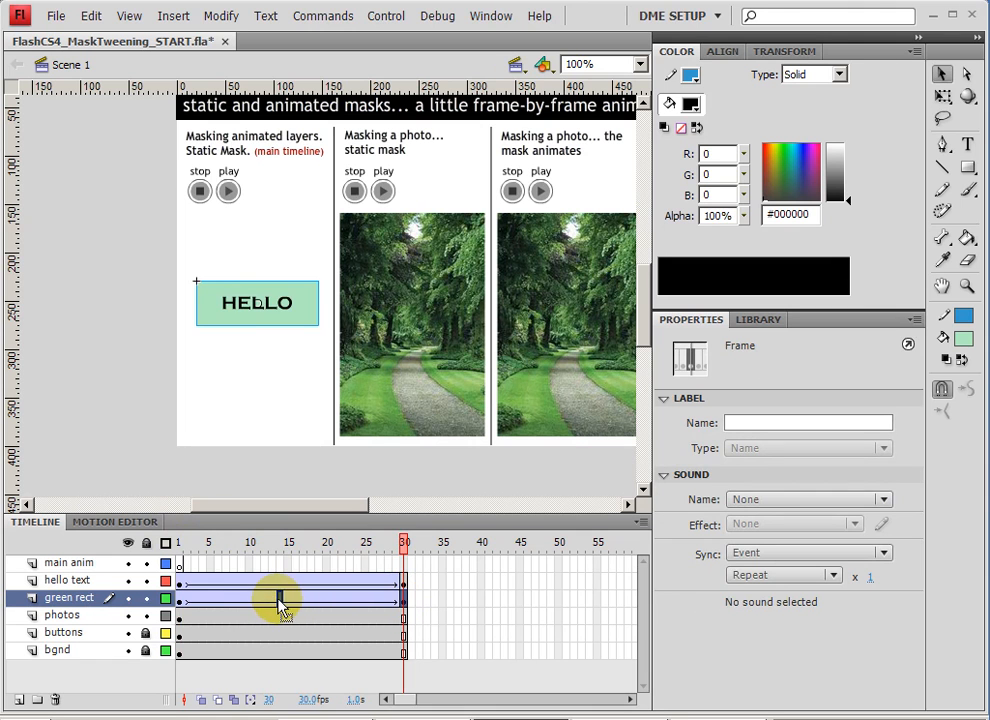
{"action": "left_click", "coordinate": [180, 581]}
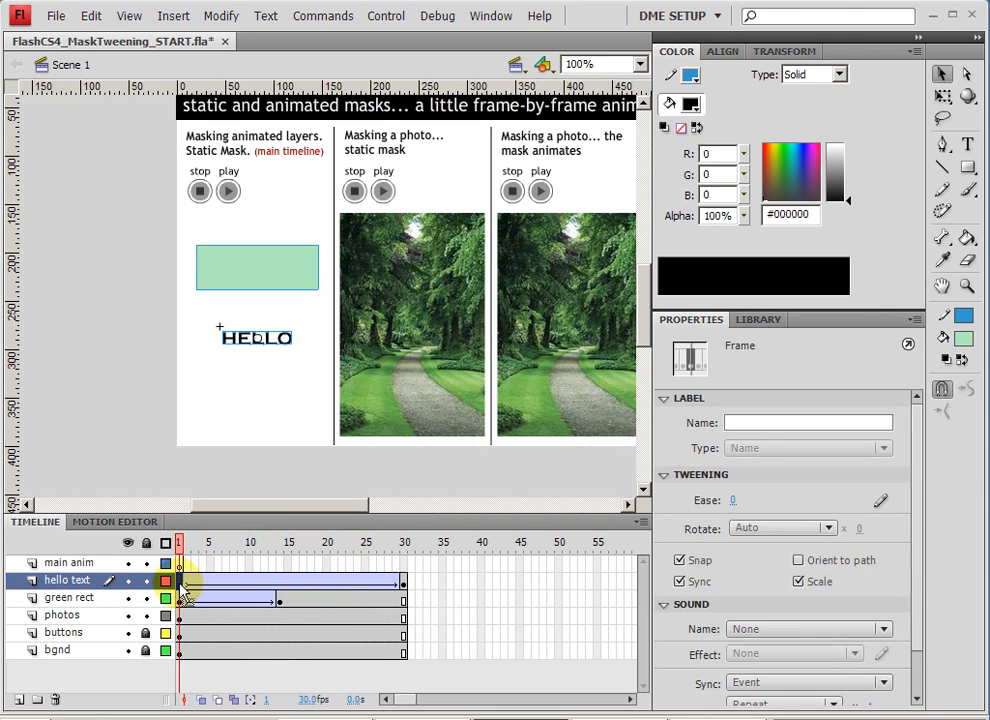
{"action": "left_click_drag", "start_coordinate": [180, 581], "coordinate": [268, 556]}
{"action": "left_click_drag", "start_coordinate": [366, 557], "coordinate": [443, 543]}
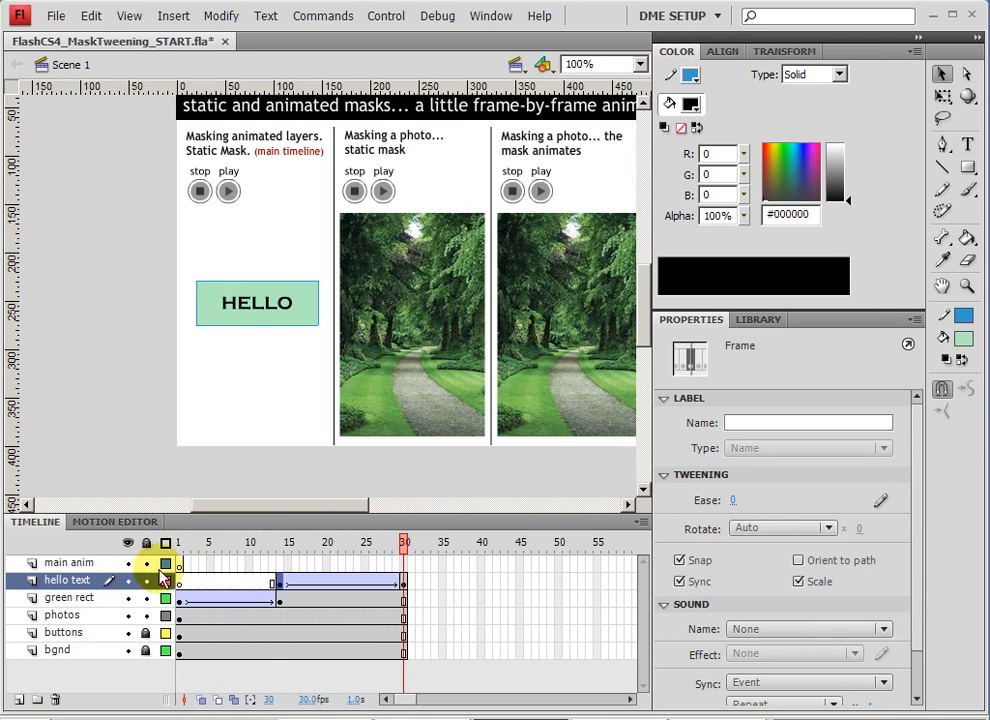
Convert the main anim layer to a mask and nest the green rect layer under it beneath the hello text layer.
{"action": "left_click", "coordinate": [70, 563]}
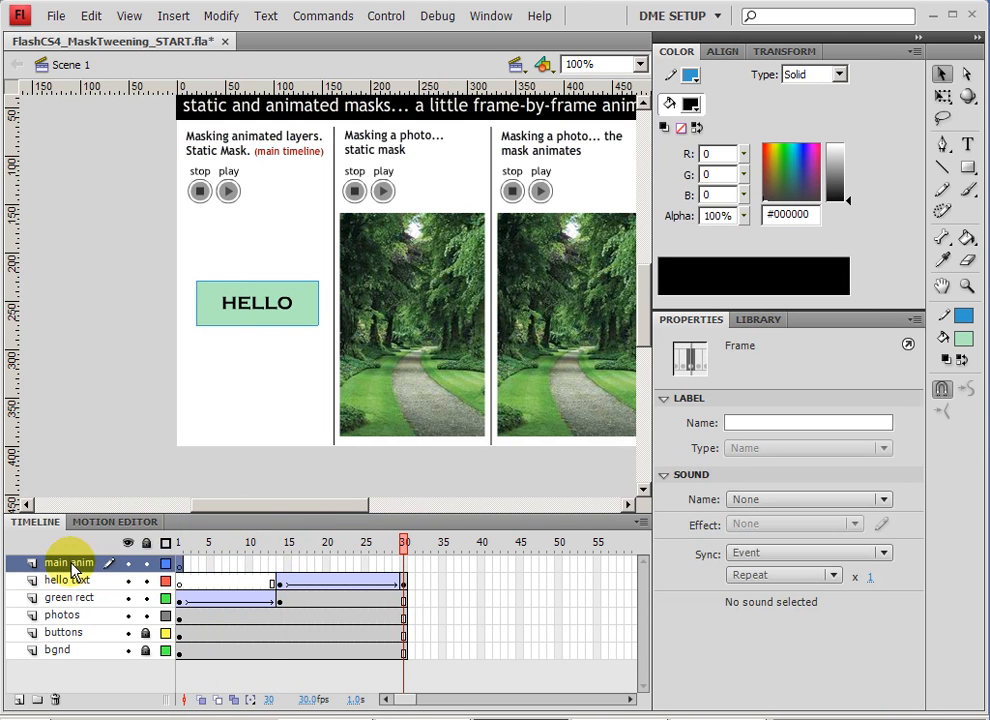
{"action": "right_click", "coordinate": [73, 570]}
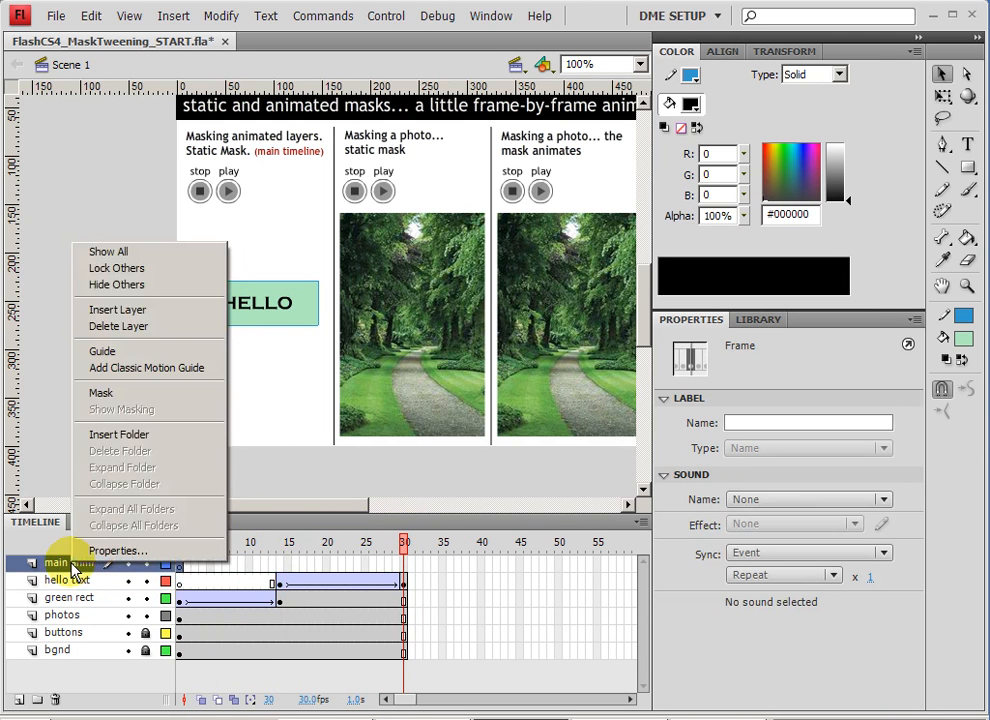
{"action": "left_click", "coordinate": [95, 393]}
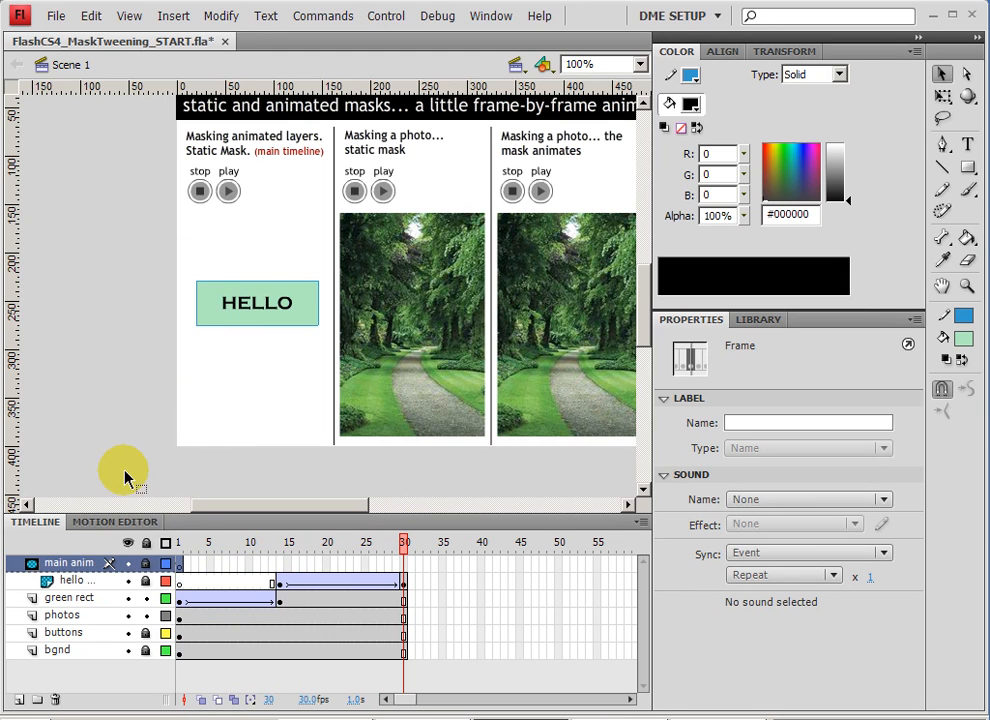
{"action": "left_click", "coordinate": [38, 597]}
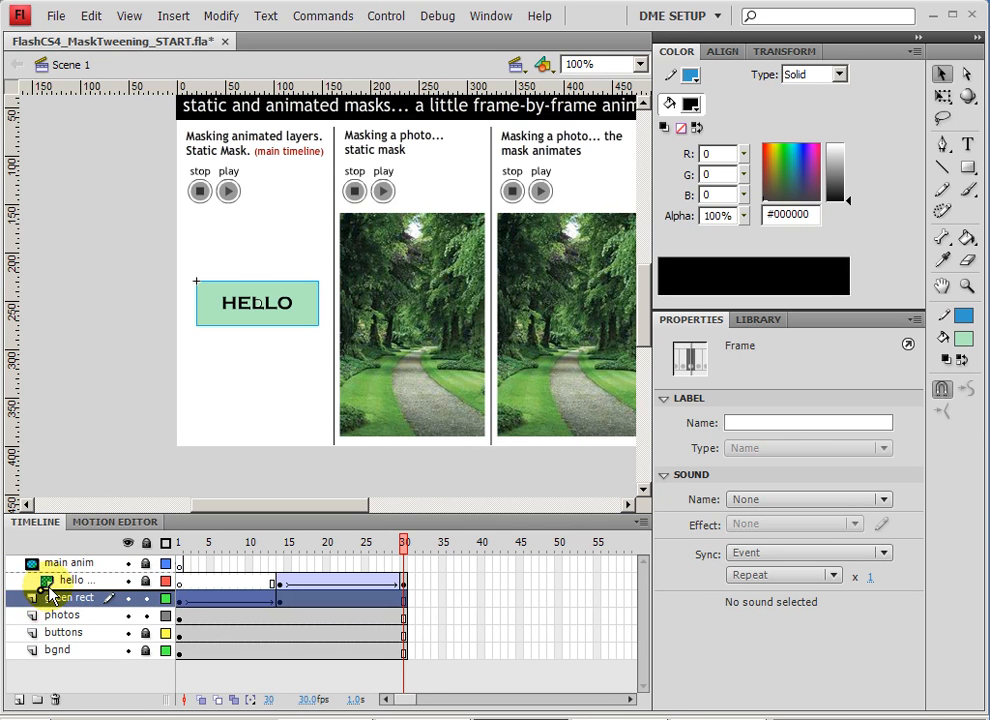
{"action": "left_click_drag", "start_coordinate": [49, 587], "coordinate": [49, 586]}
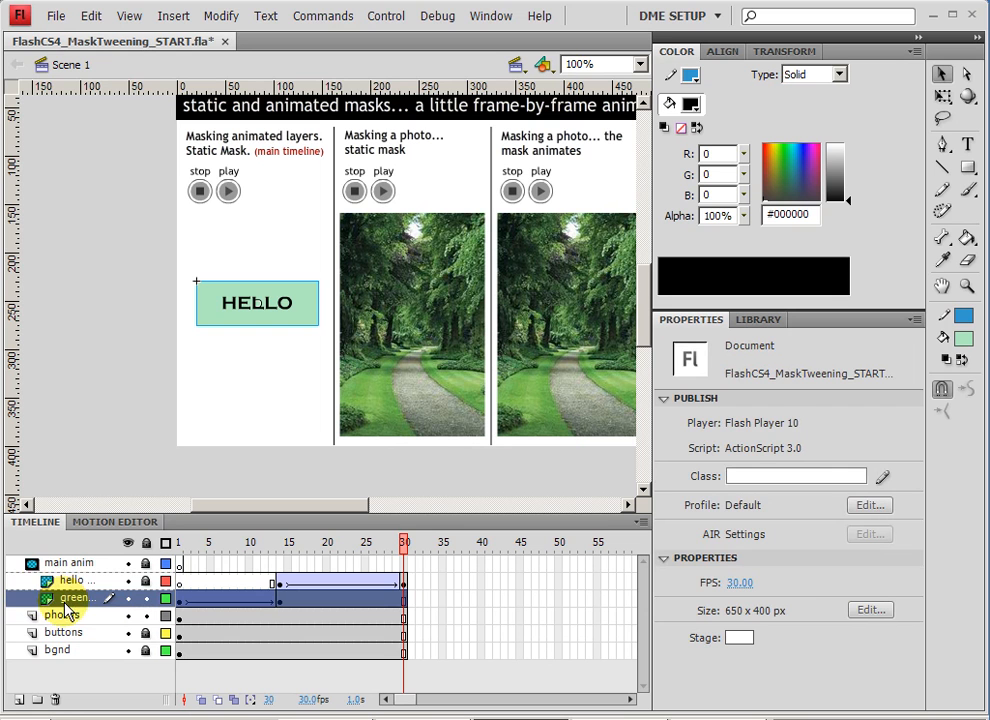
Unlock the main anim mask layer and extend it to frame 30 by inserting frames.
{"action": "left_click", "coordinate": [178, 565]}
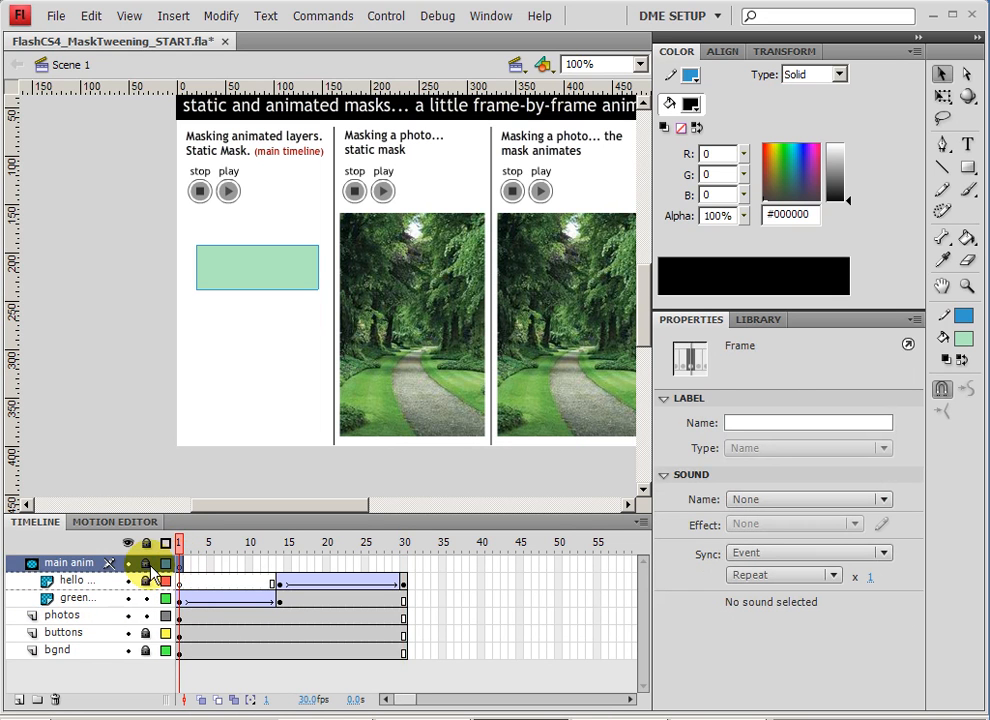
{"action": "right_click", "coordinate": [404, 563]}
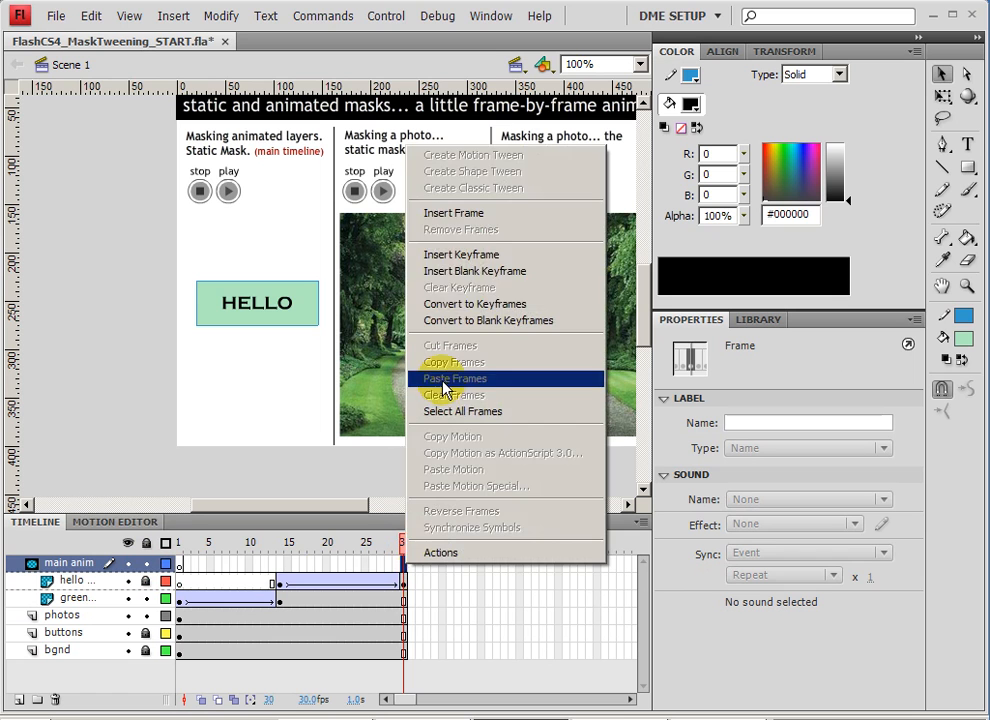
{"action": "left_click", "coordinate": [465, 214]}
{"action": "left_click_drag", "start_coordinate": [345, 546], "coordinate": [404, 557]}
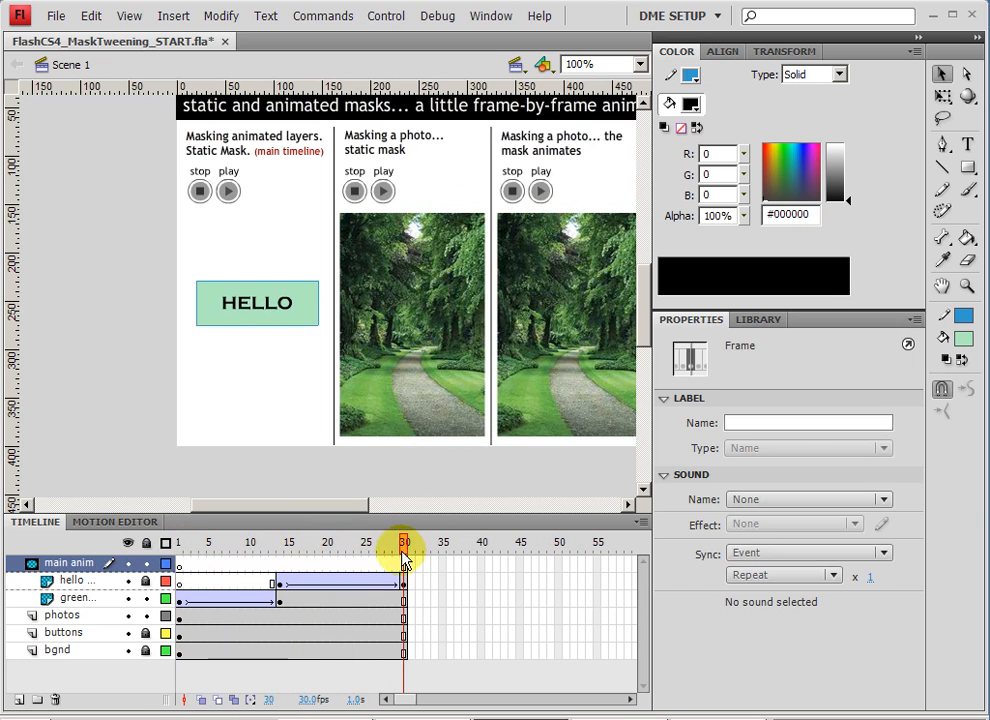
Draw a thin mask rectangle across HELLO, slightly wider than the green rectangle, then lock the mask and green rect layers to preview the masking.
{"action": "left_click", "coordinate": [966, 167]}
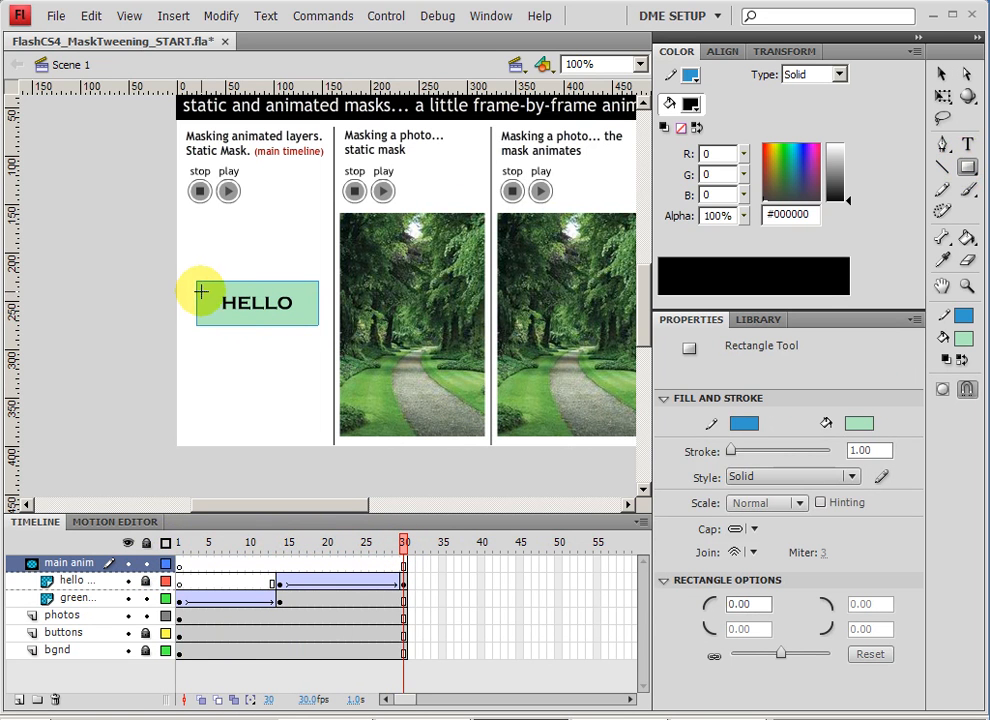
{"action": "left_click_drag", "start_coordinate": [193, 292], "coordinate": [323, 316]}
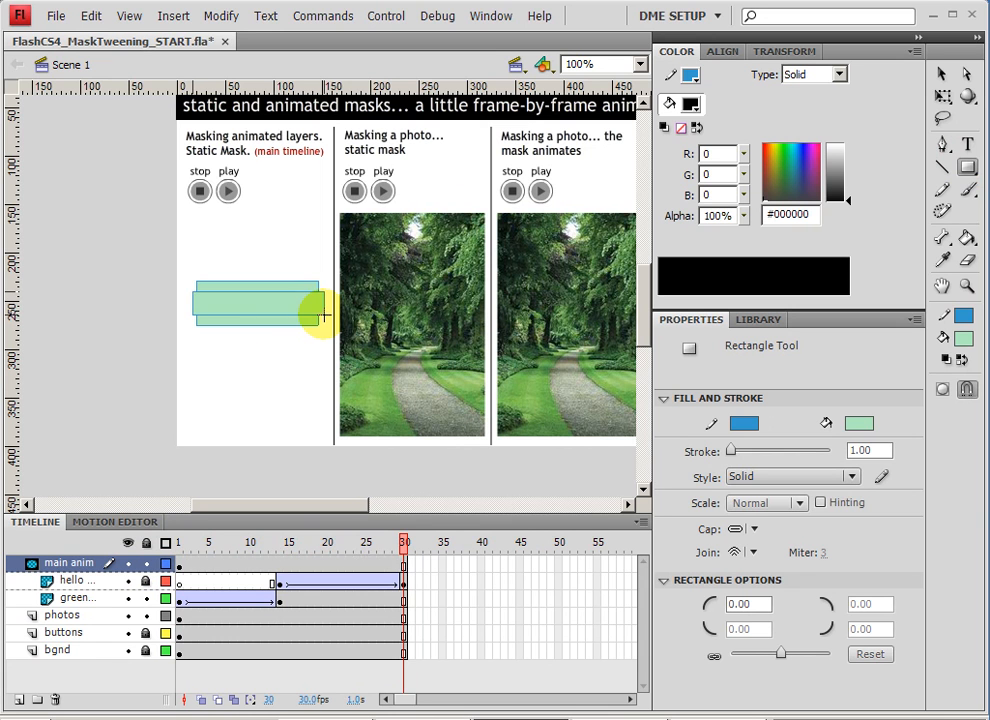
{"action": "left_click", "coordinate": [146, 564]}
{"action": "left_click", "coordinate": [146, 598]}
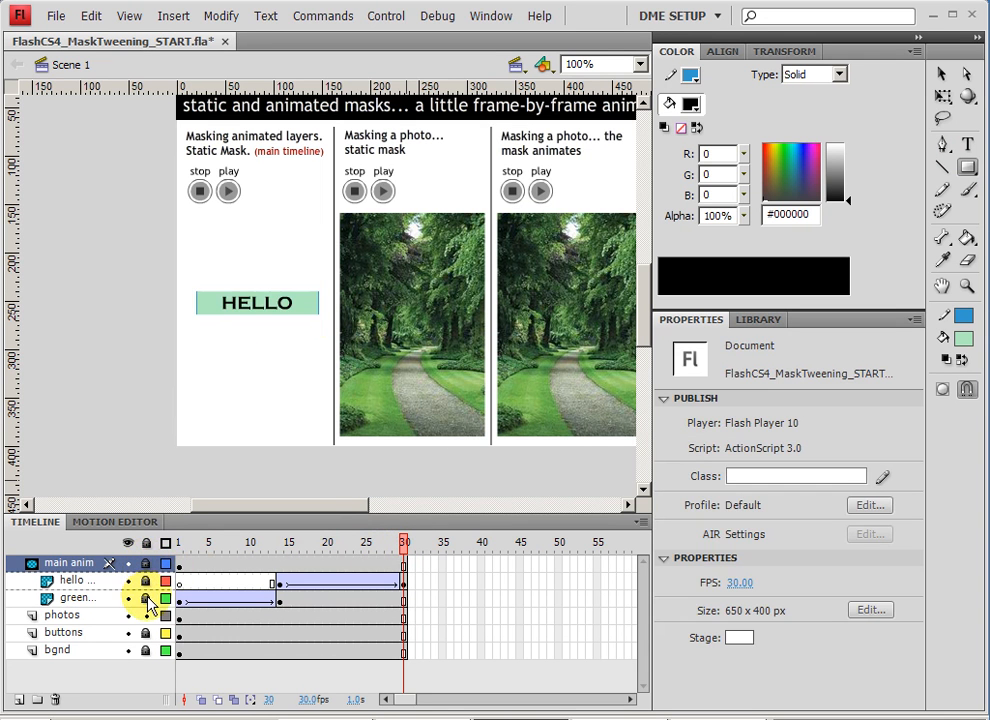
{"action": "left_click_drag", "start_coordinate": [280, 546], "coordinate": [404, 532]}
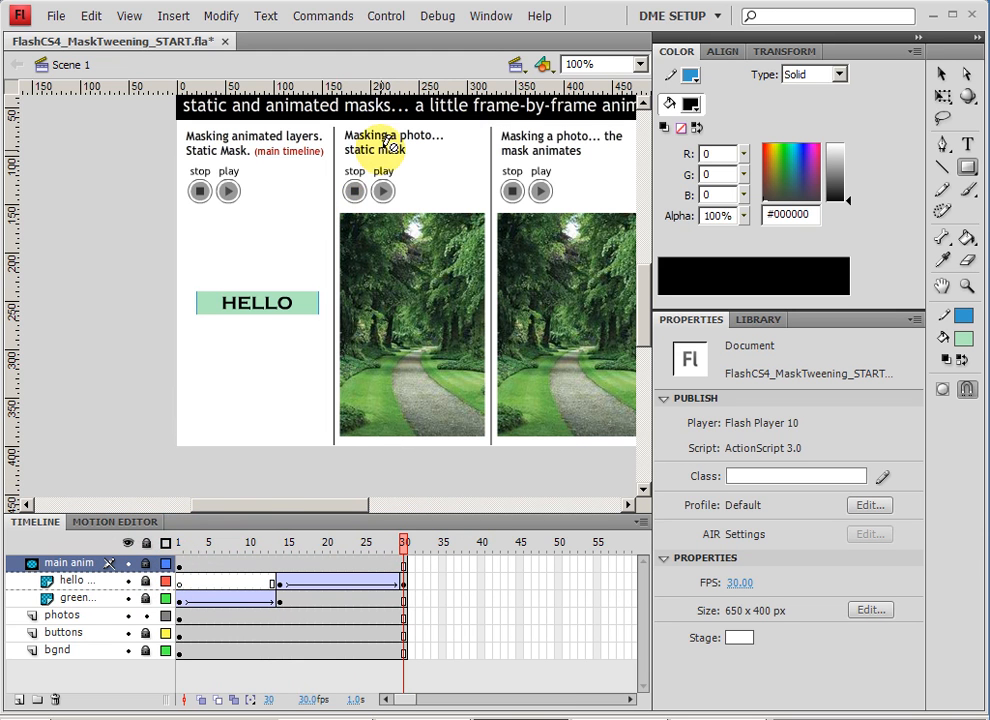
Convert the photo in the second column to a movie clip symbol named "photo ANIM1".
{"action": "left_click", "coordinate": [941, 74]}
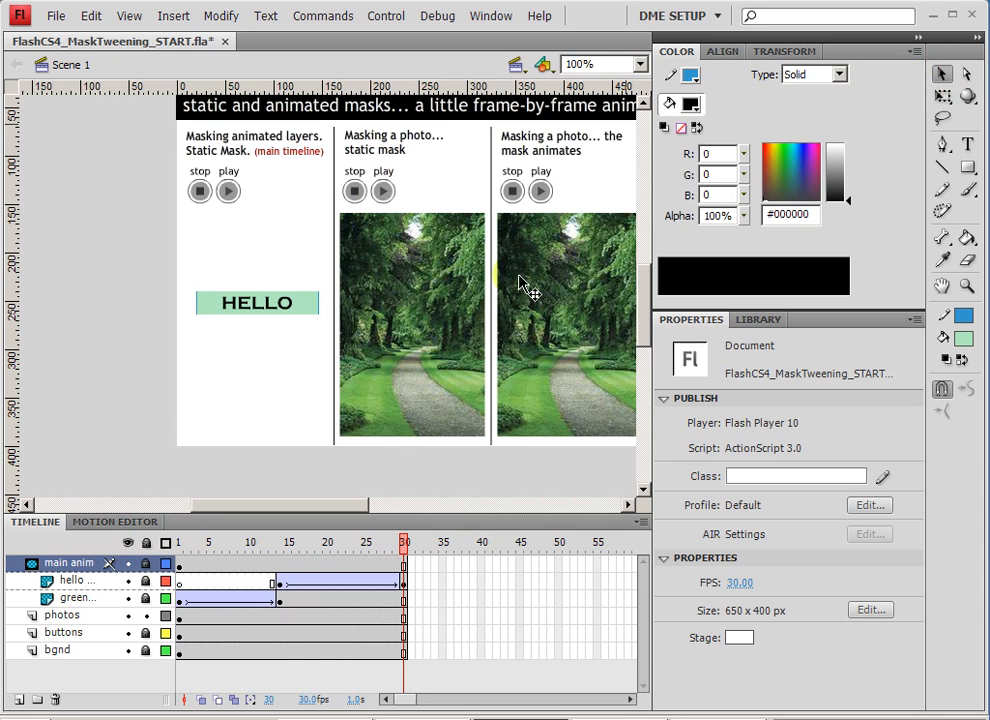
{"action": "left_click", "coordinate": [368, 390]}
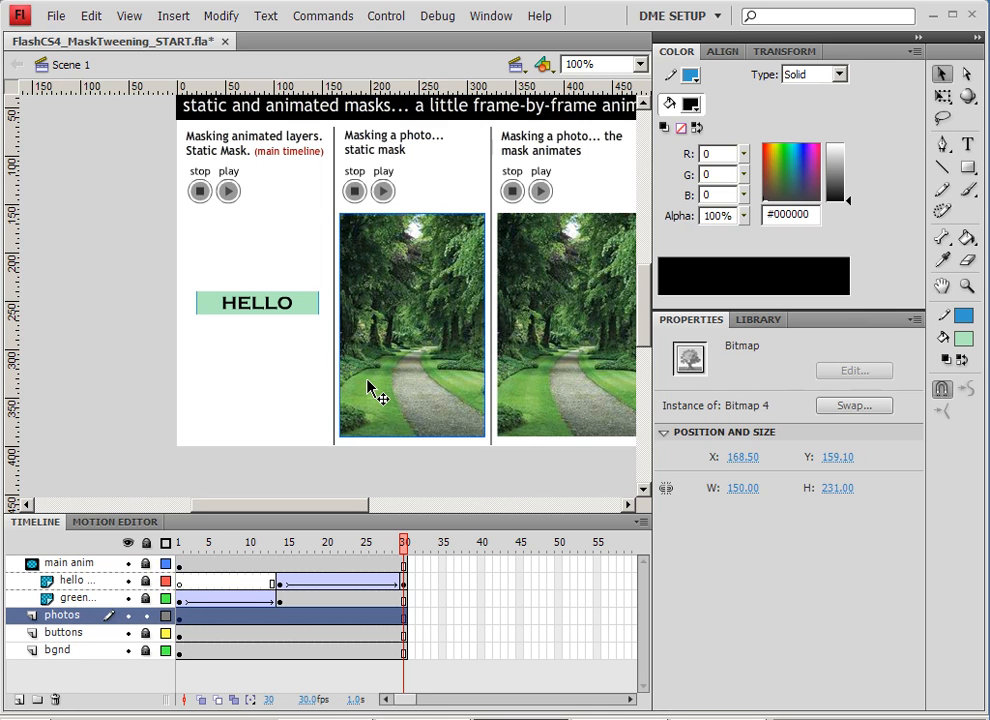
{"action": "right_click", "coordinate": [368, 390]}
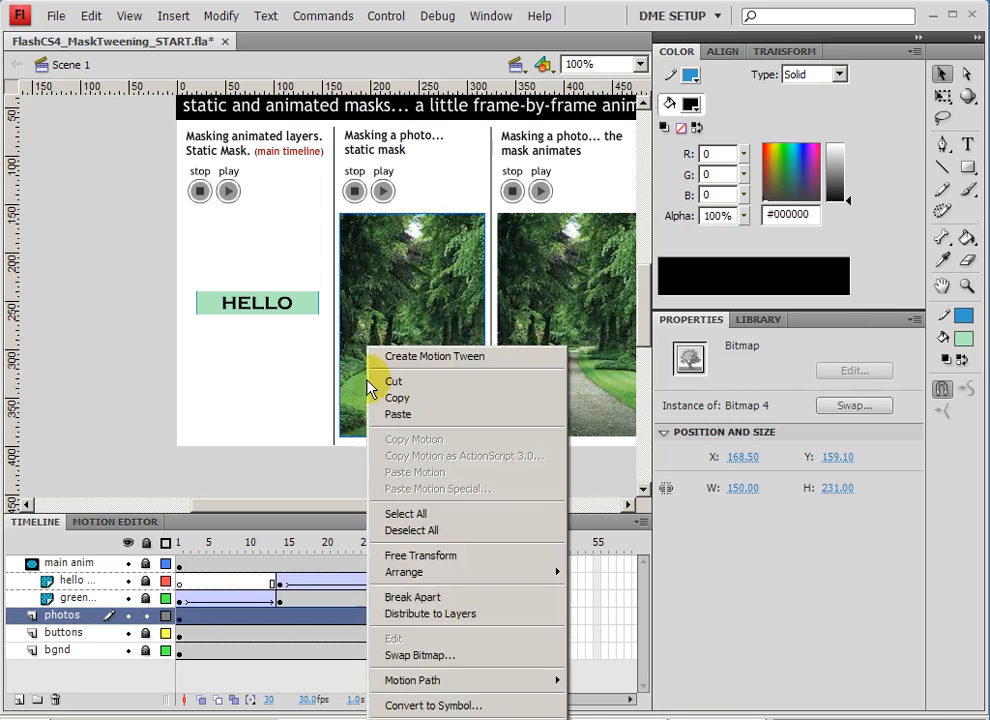
{"action": "left_click", "coordinate": [422, 710]}
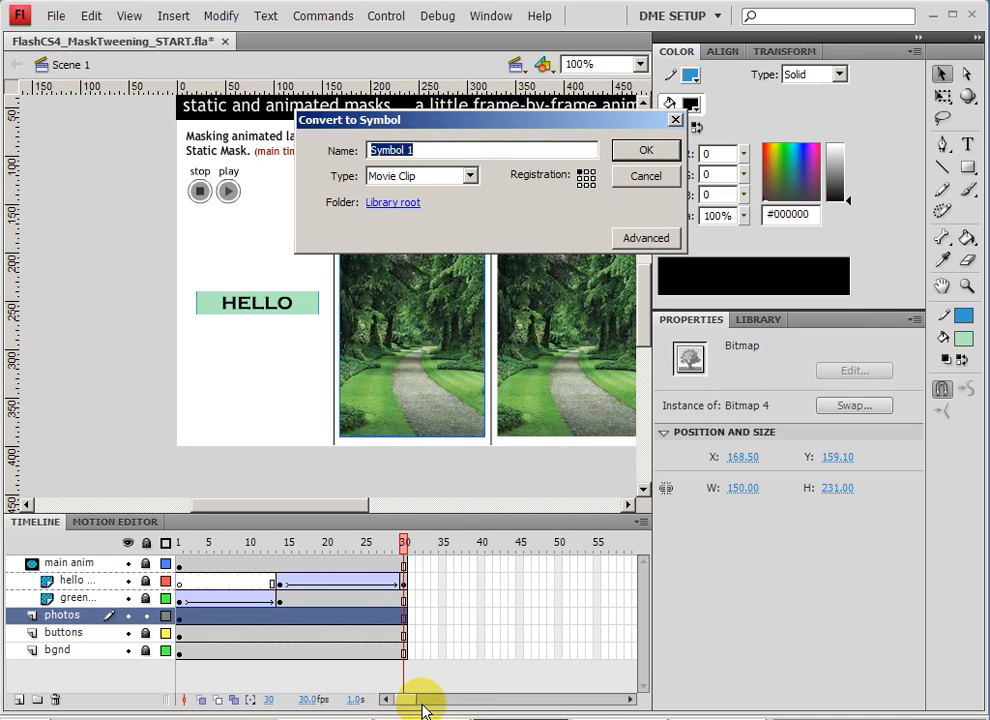
{"action": "type", "text": "photo ANIM1"}
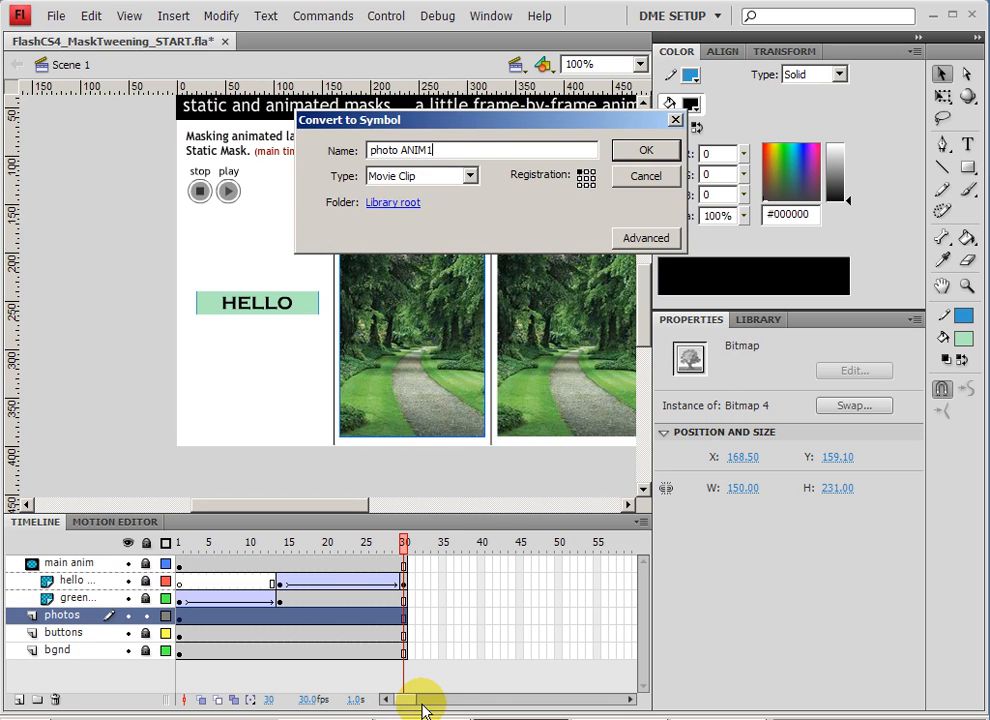
{"action": "key", "text": "Return"}
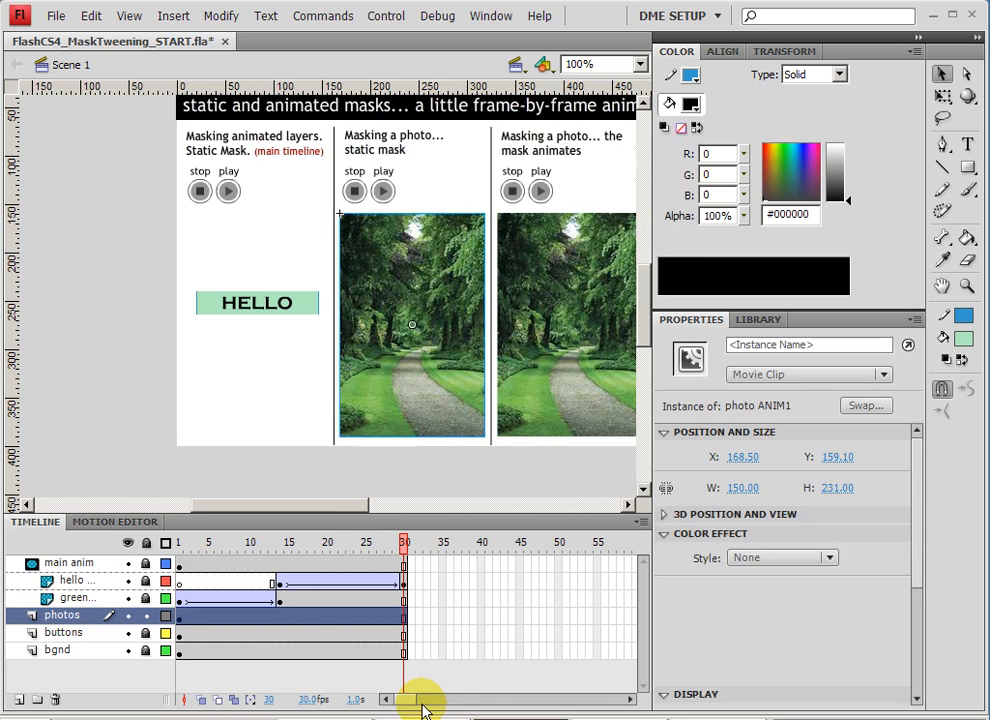
Inside the photo ANIM1 clip, add a layer above the photo, make it a mask and unlock both layers.
{"action": "double_click", "coordinate": [410, 308]}
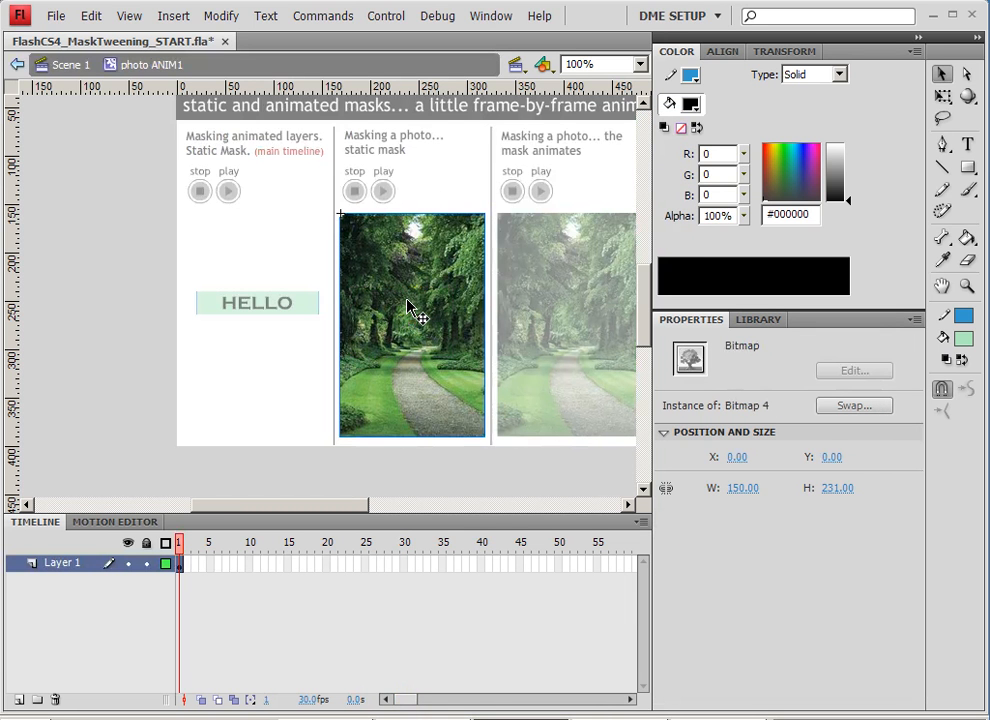
{"action": "left_click", "coordinate": [18, 699]}
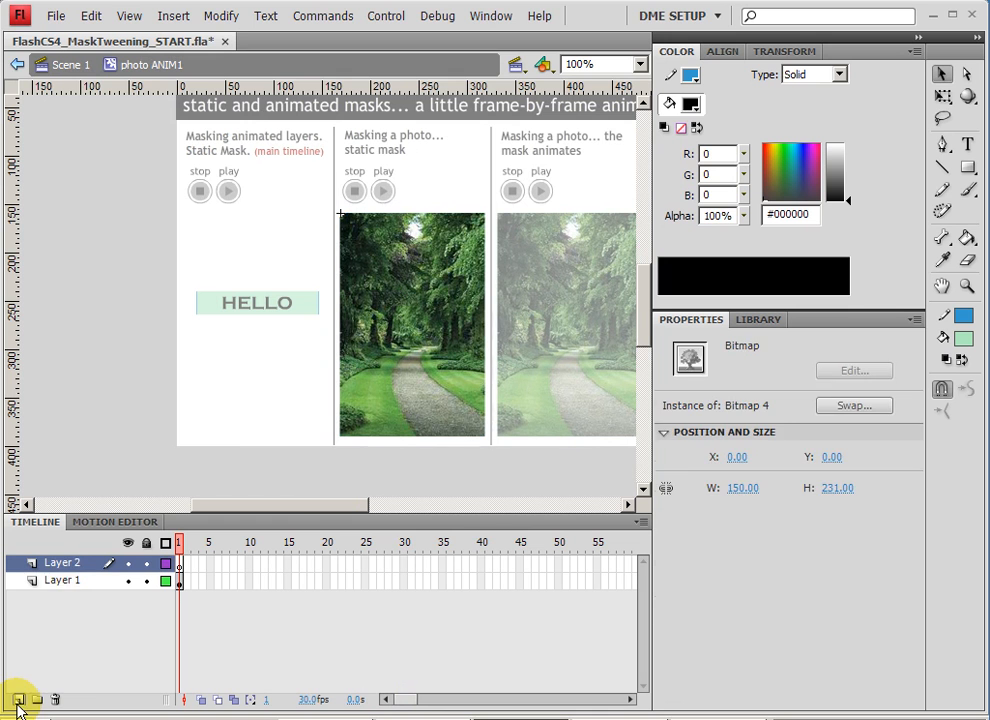
{"action": "right_click", "coordinate": [58, 564]}
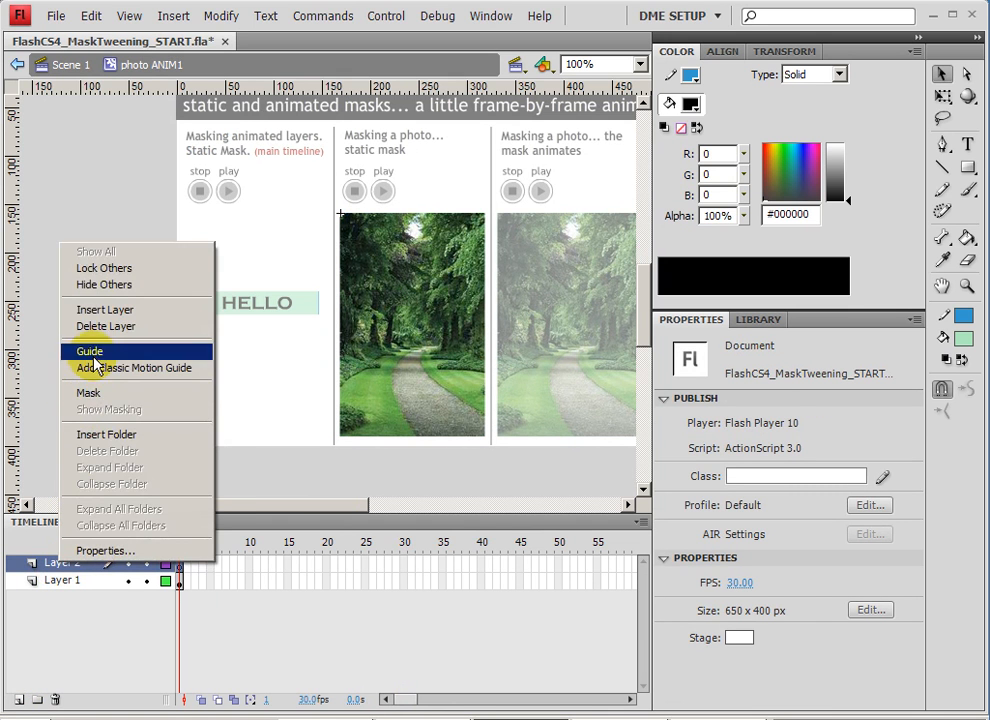
{"action": "left_click", "coordinate": [90, 393]}
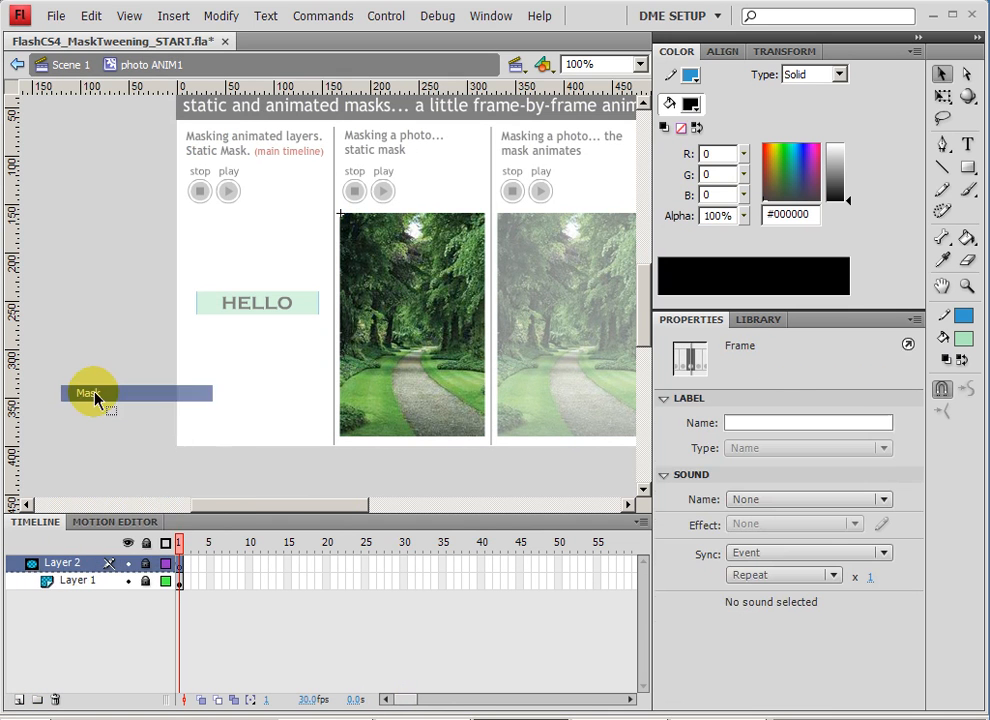
{"action": "left_click", "coordinate": [145, 581]}
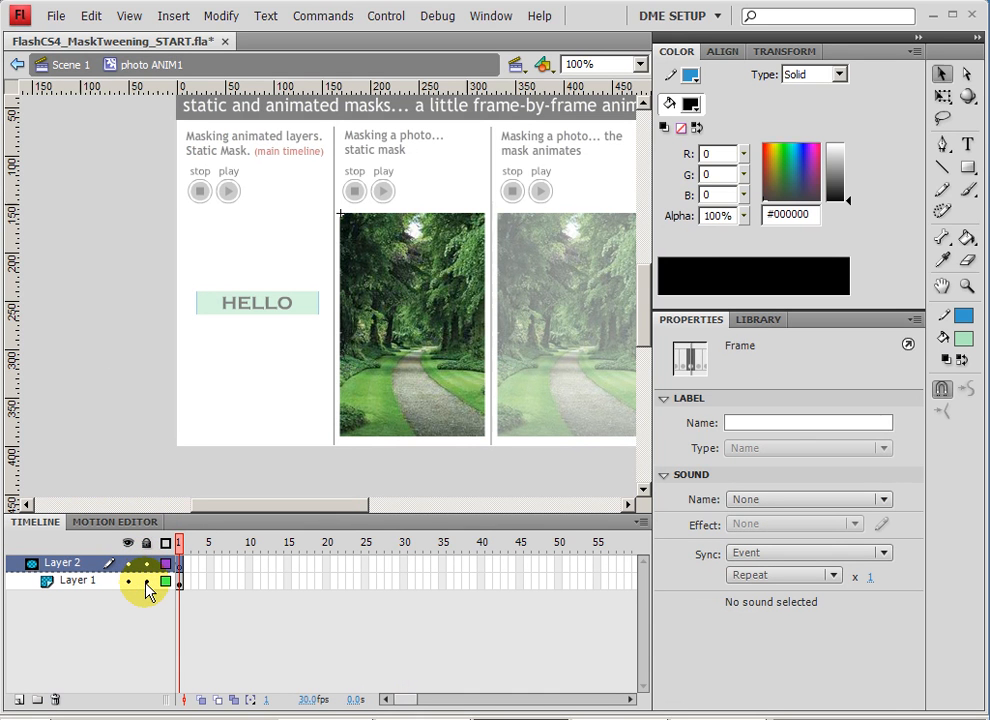
Draw a circle about 84 px wide over the photo on the mask layer and lock both layers to preview the masking.
{"action": "left_click", "coordinate": [968, 170]}
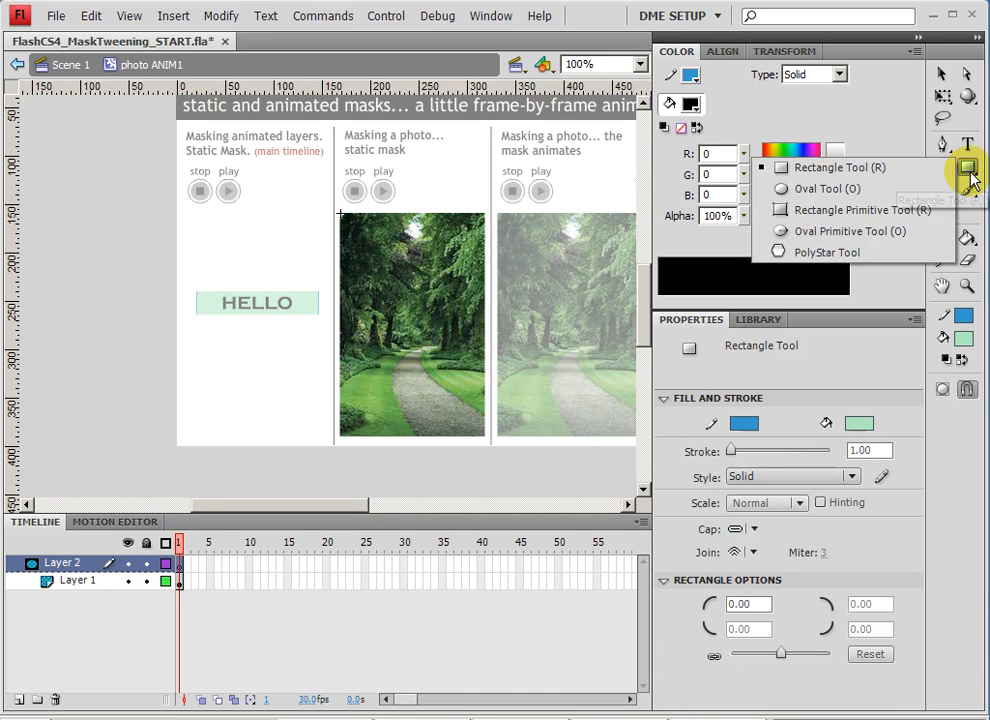
{"action": "left_click", "coordinate": [800, 189]}
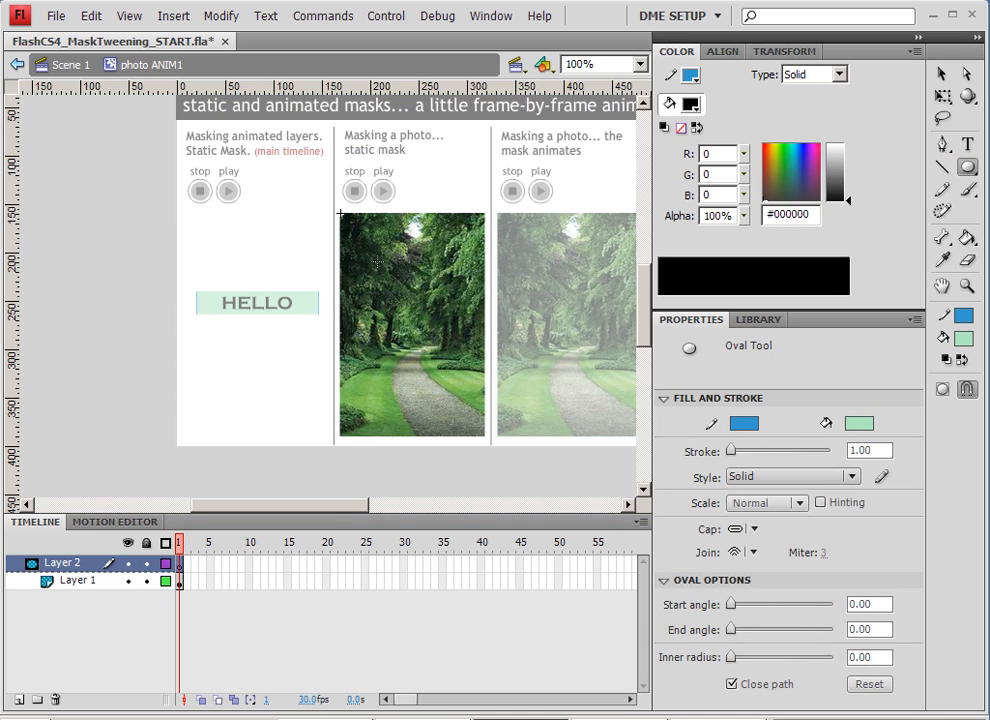
{"action": "left_click_drag", "start_coordinate": [377, 262], "coordinate": [459, 344]}
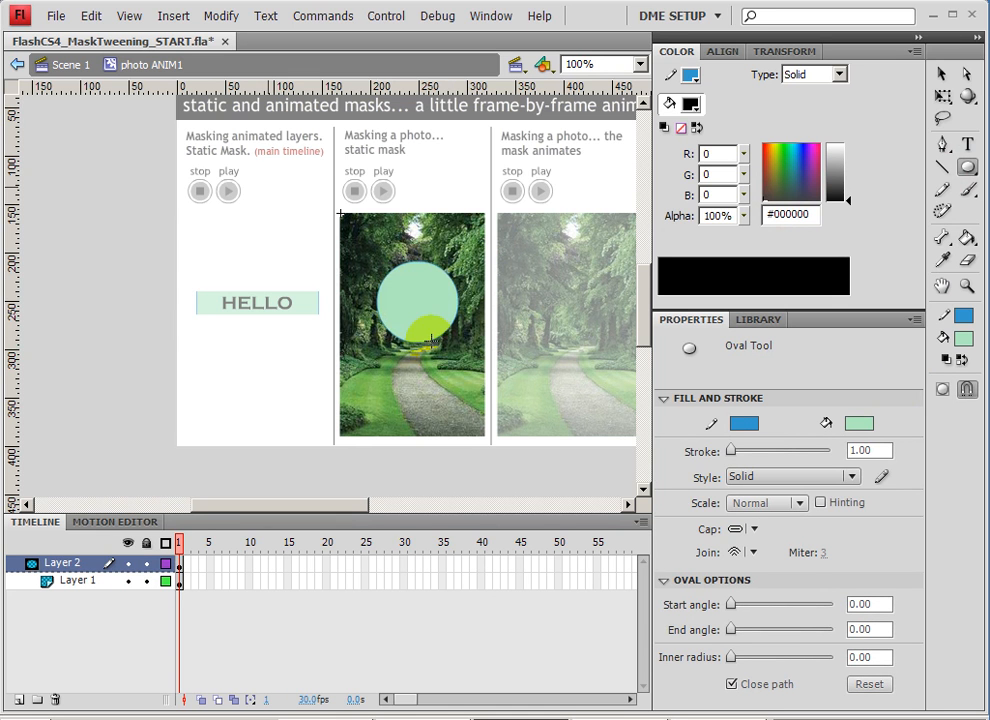
{"action": "left_click", "coordinate": [146, 582]}
{"action": "left_click", "coordinate": [146, 566]}
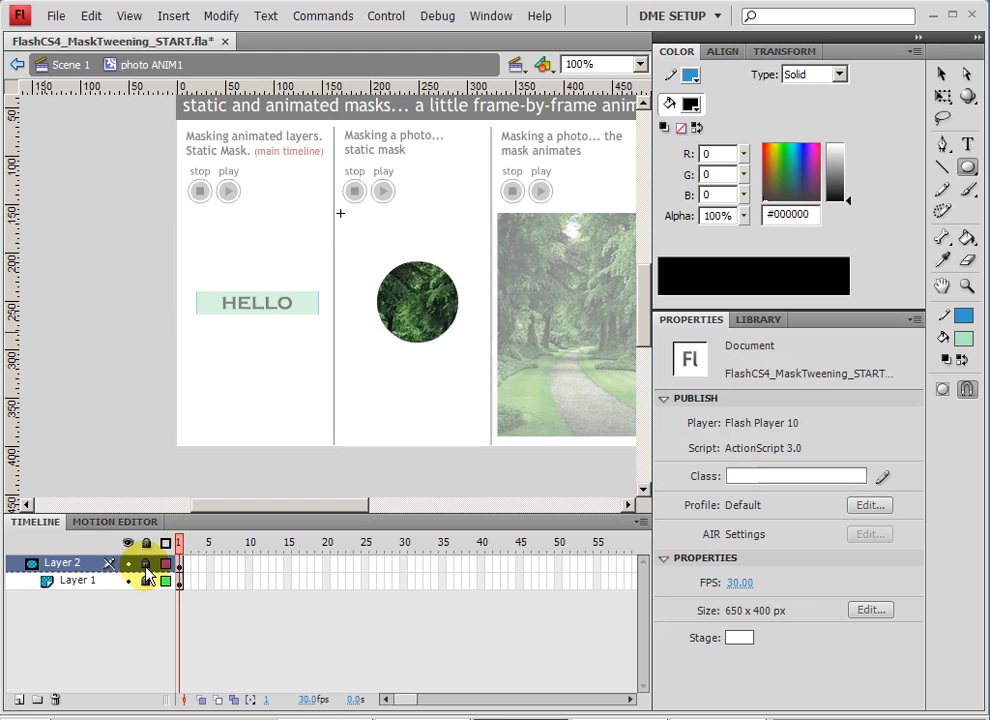
Unlock both layers and enlarge the mask circle, fill and stroke together, to about 132 px so it nearly spans the photo's width.
{"action": "left_click_drag", "start_coordinate": [146, 565], "coordinate": [147, 586]}
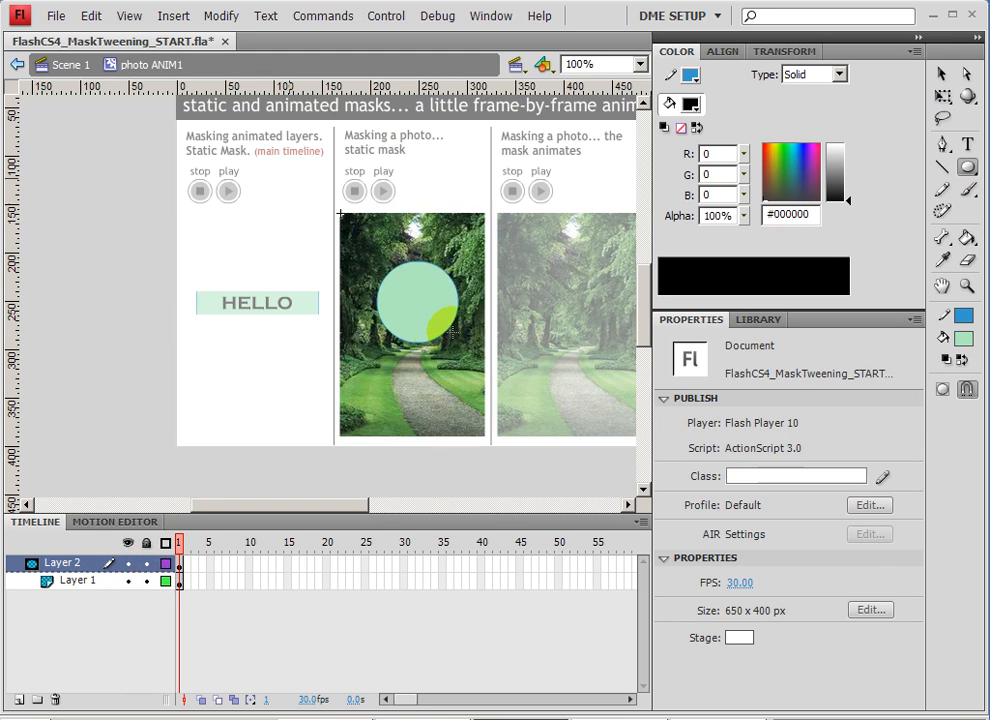
{"action": "left_click", "coordinate": [942, 75]}
{"action": "left_click", "coordinate": [423, 307]}
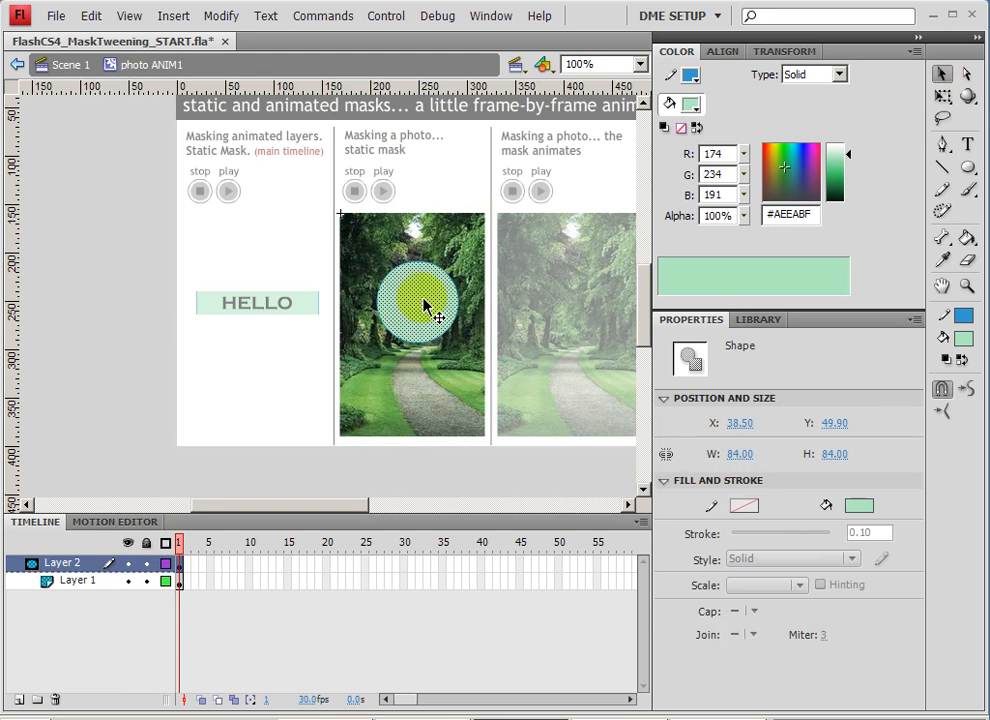
{"action": "double_click", "coordinate": [423, 307]}
{"action": "key", "text": "q"}
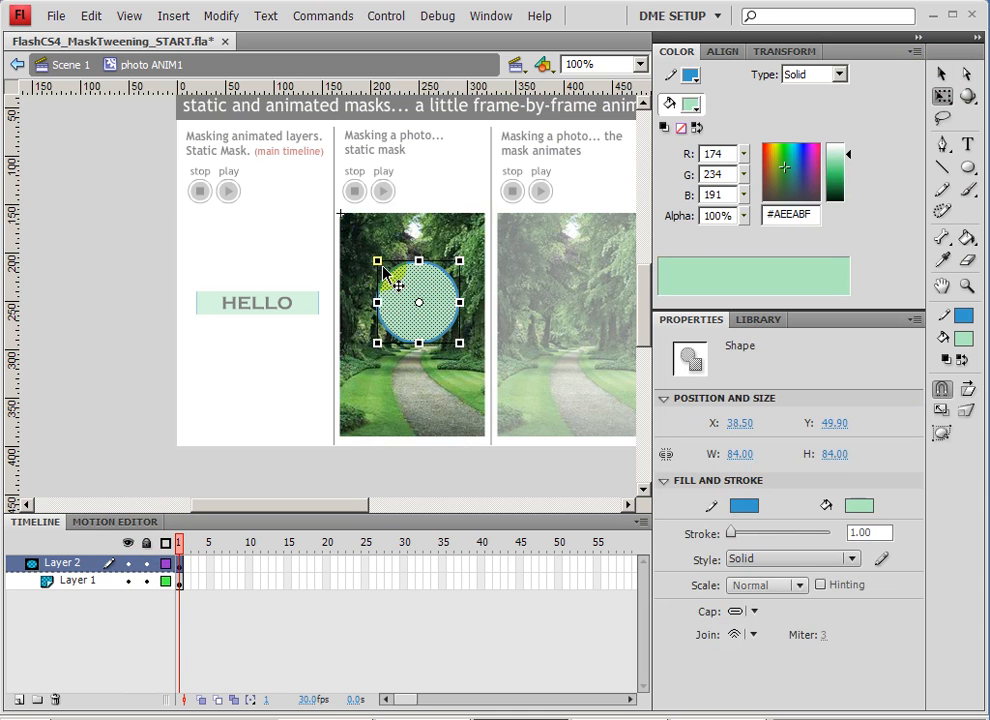
{"action": "left_click_drag", "start_coordinate": [376, 261], "coordinate": [349, 233]}
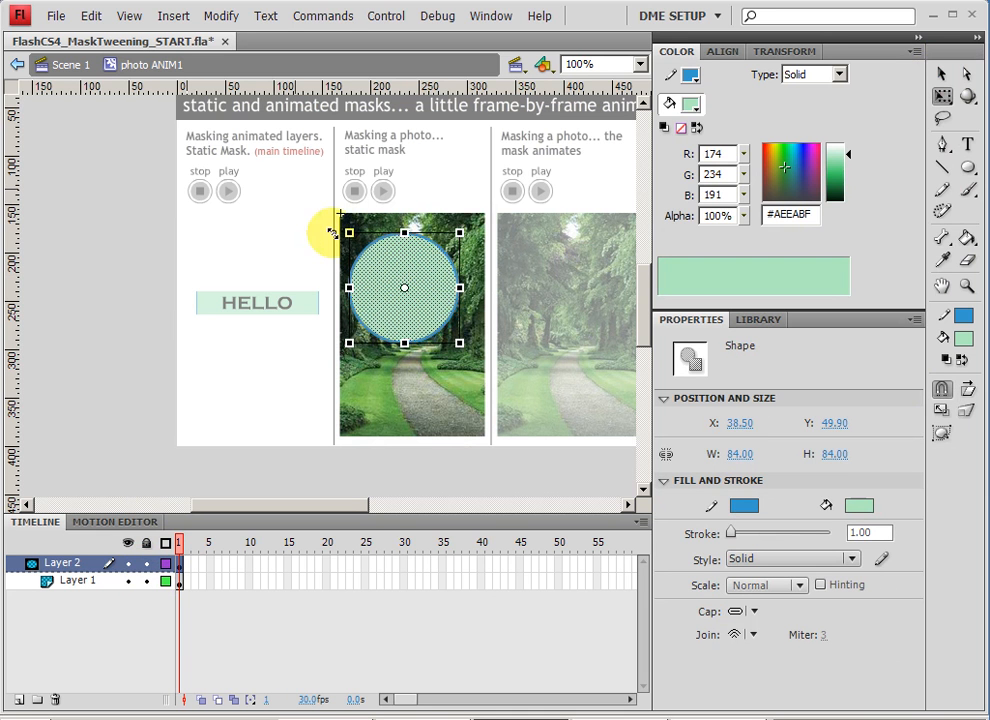
{"action": "left_click_drag", "start_coordinate": [459, 344], "coordinate": [479, 362]}
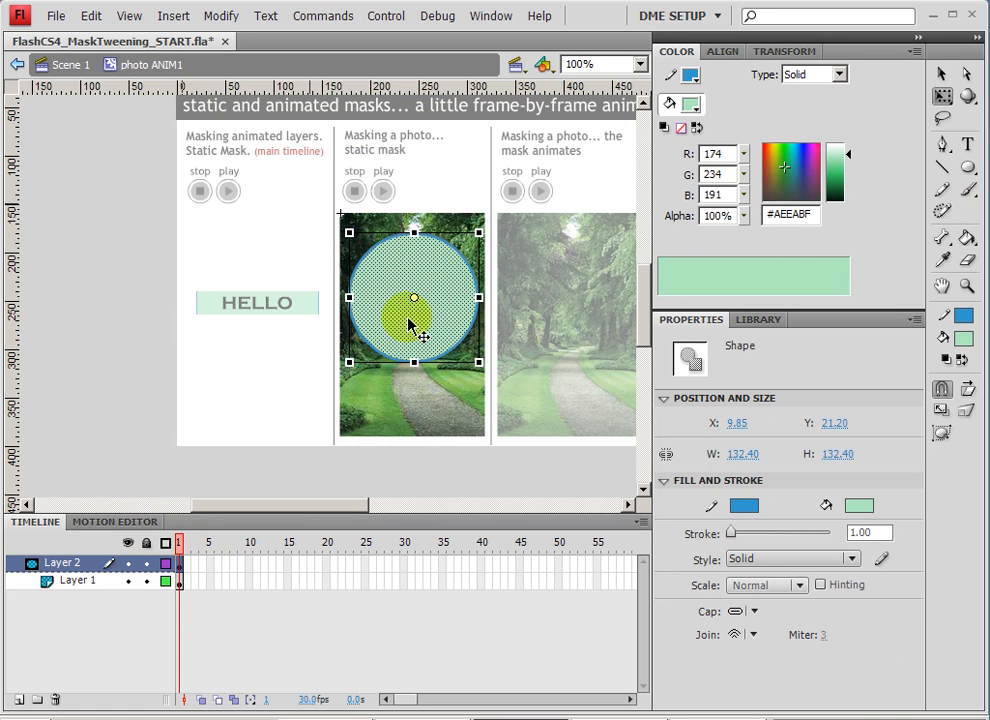
{"action": "left_click", "coordinate": [941, 76]}
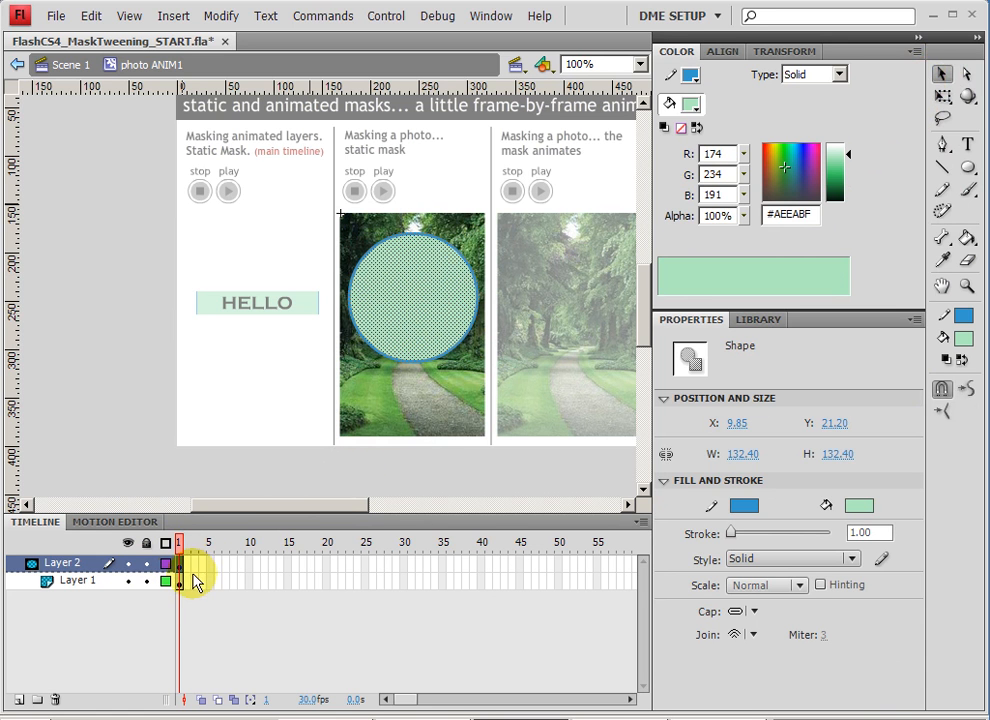
Lower the mask circle's fill alpha to 44% so the photo shows through, then deselect it.
{"action": "left_click", "coordinate": [180, 565]}
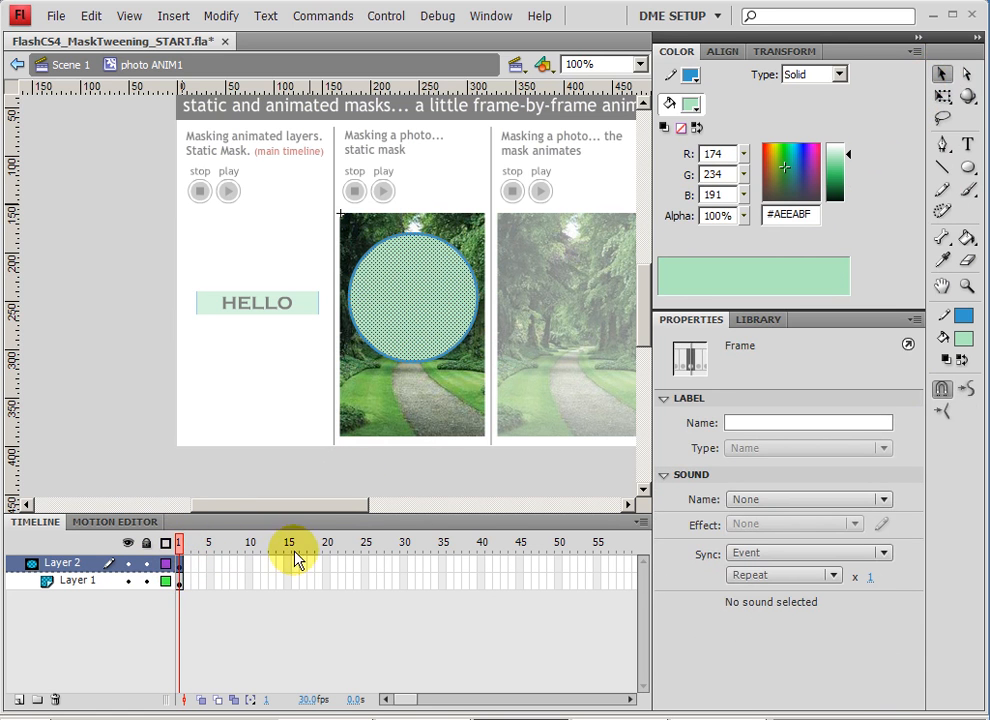
{"action": "left_click", "coordinate": [425, 313]}
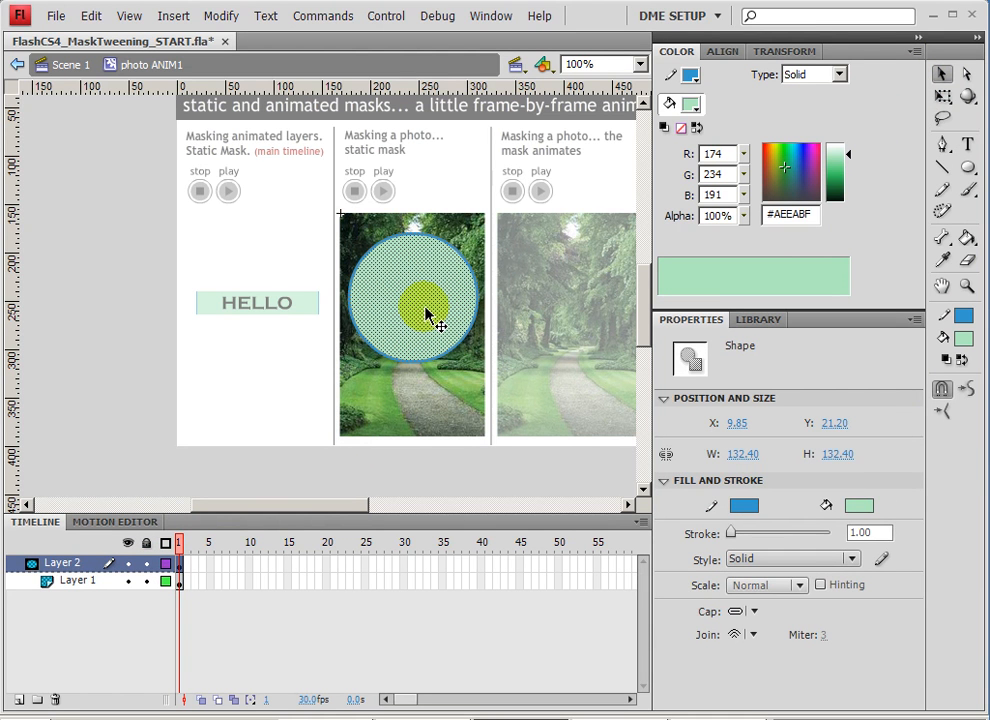
{"action": "left_click_drag", "start_coordinate": [743, 216], "coordinate": [750, 284]}
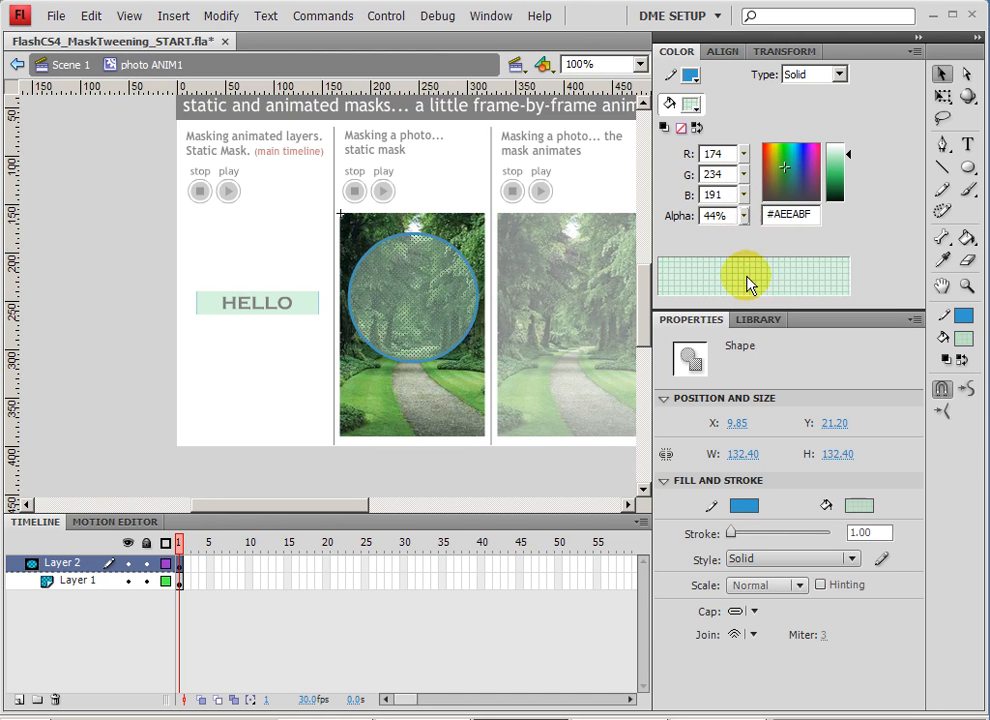
{"action": "left_click", "coordinate": [458, 205]}
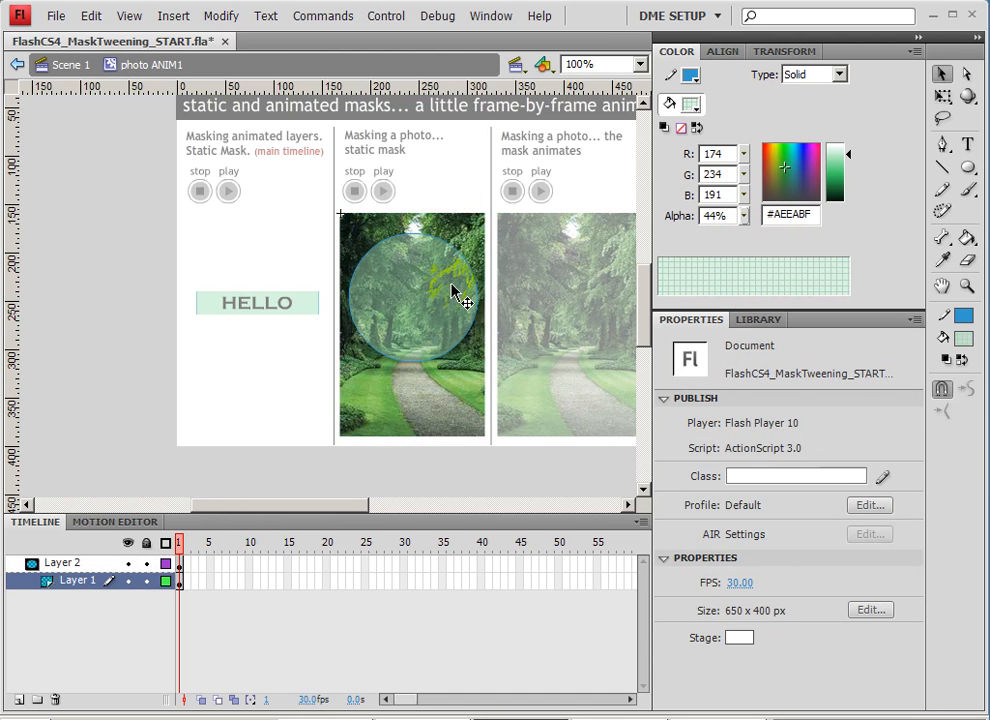
Move the photo down to X 1, Y 18 so its upper part lies beneath the mask circle.
{"action": "mouse_move", "coordinate": [465, 378]}
{"action": "left_mouse_down"}
{"action": "mouse_move", "coordinate": [471, 393]}
{"action": "mouse_move", "coordinate": [464, 307]}
{"action": "mouse_move", "coordinate": [470, 394]}
{"action": "left_mouse_up"}
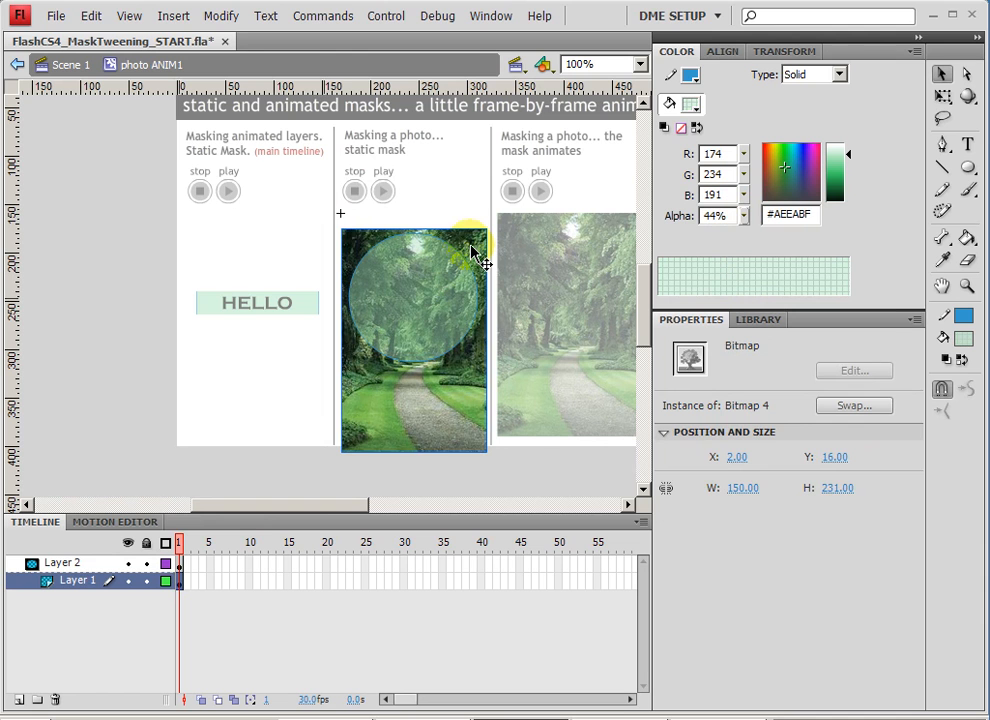
{"action": "key", "text": "Down"}
{"action": "key", "text": "Down"}
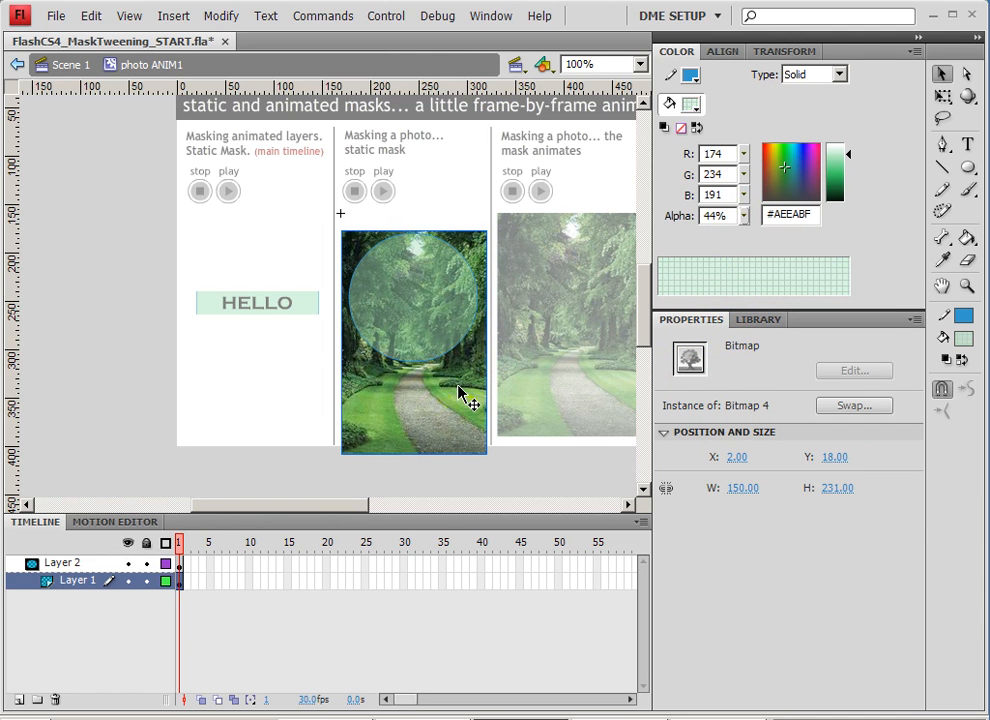
{"action": "key", "text": "Left"}
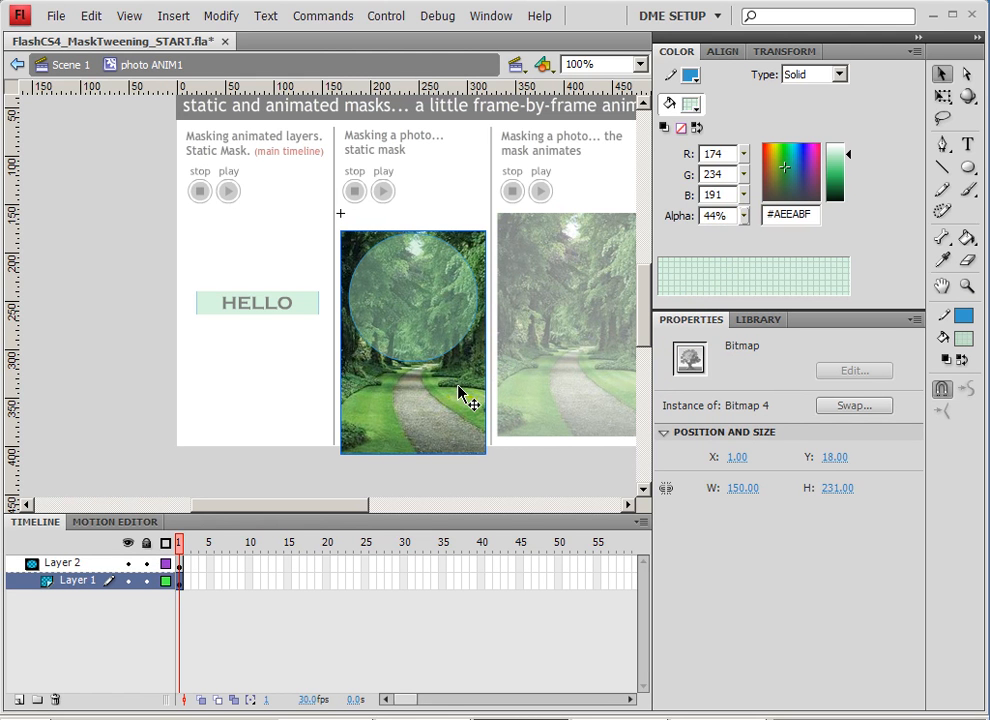
Convert the photo inside the photo ANIM1 clip to a movie clip symbol named "photo1".
{"action": "right_click", "coordinate": [458, 393]}
{"action": "left_click", "coordinate": [533, 705]}
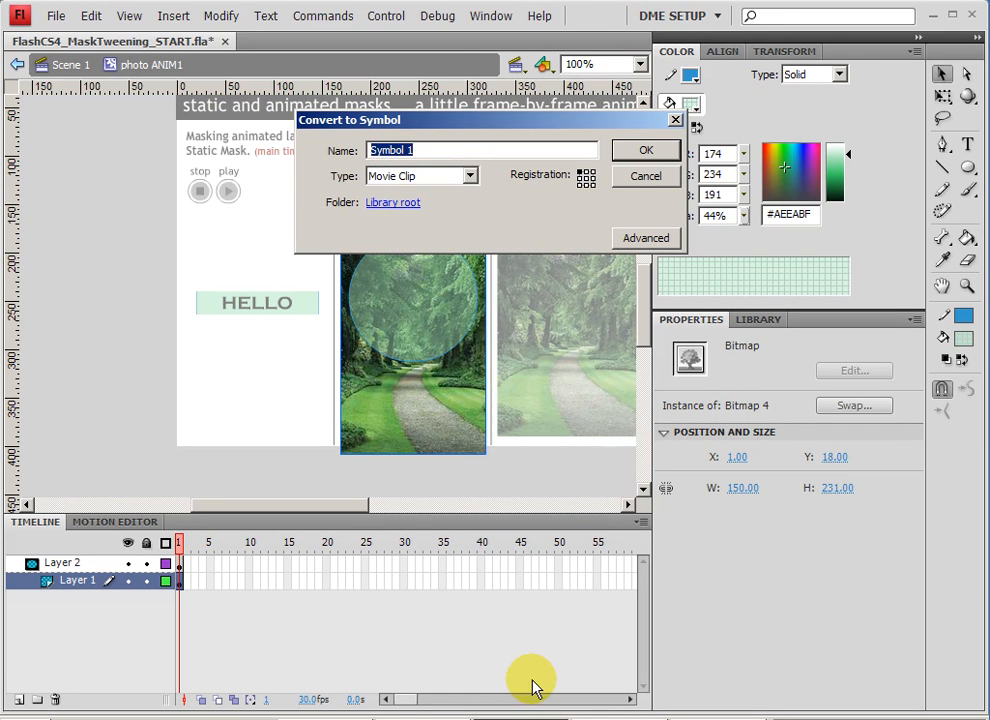
{"action": "type", "text": "photo1"}
{"action": "key", "text": "Return"}
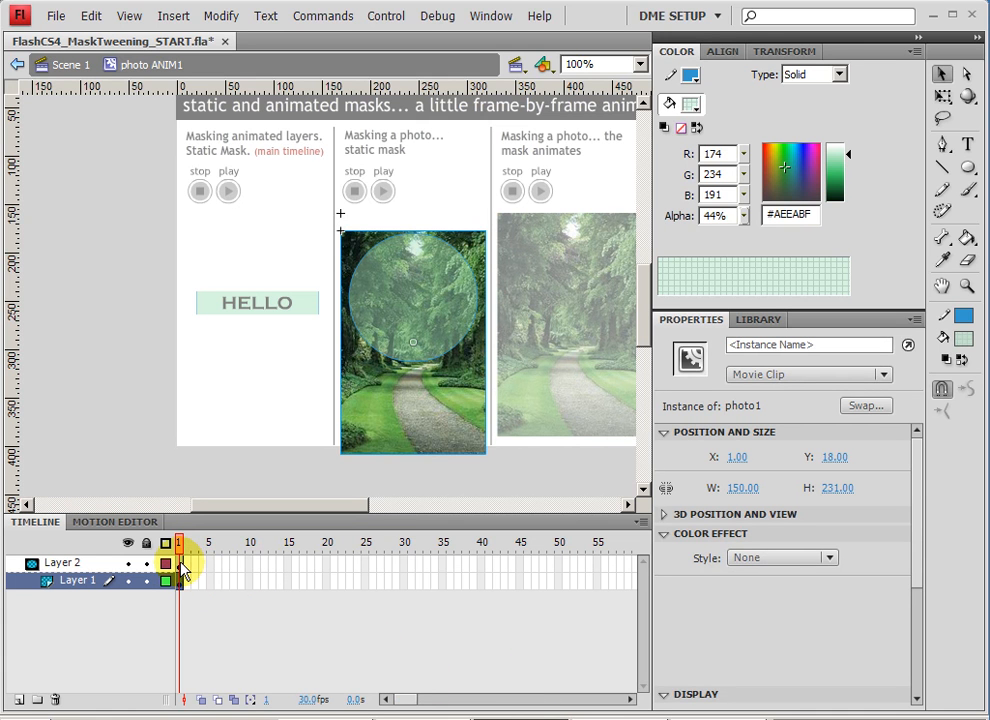
Extend the mask and photo layers to frame 30 by inserting frames.
{"action": "left_click", "coordinate": [404, 581]}
{"action": "right_click", "coordinate": [404, 581]}
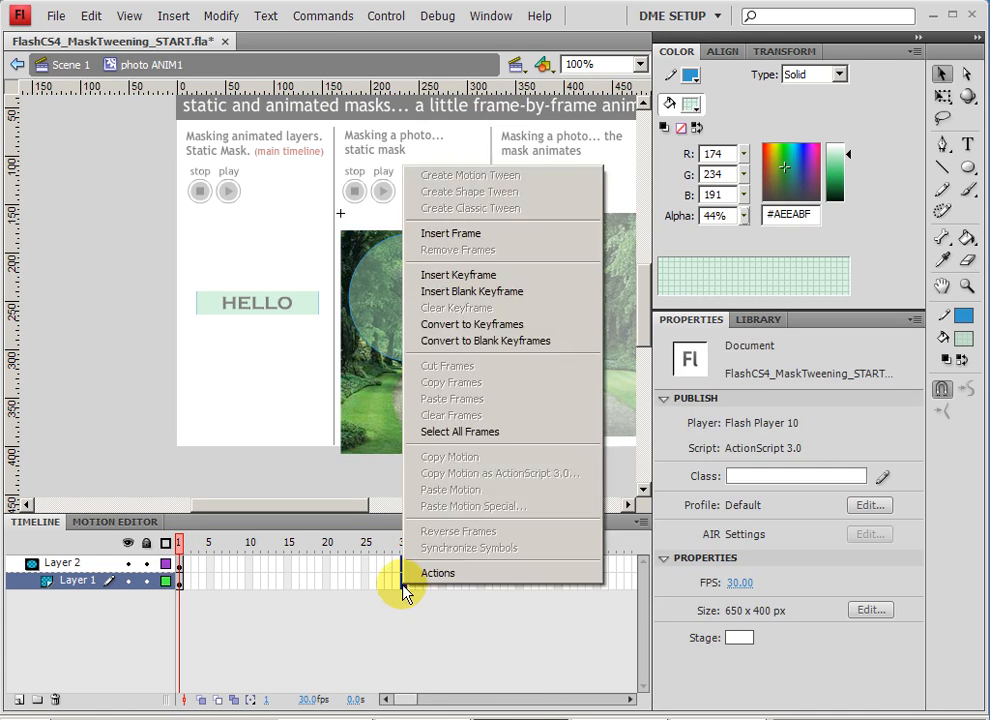
{"action": "left_click", "coordinate": [450, 234]}
{"action": "mouse_move", "coordinate": [395, 555]}
{"action": "left_mouse_down"}
{"action": "mouse_move", "coordinate": [203, 558]}
{"action": "mouse_move", "coordinate": [405, 557]}
{"action": "left_mouse_up"}
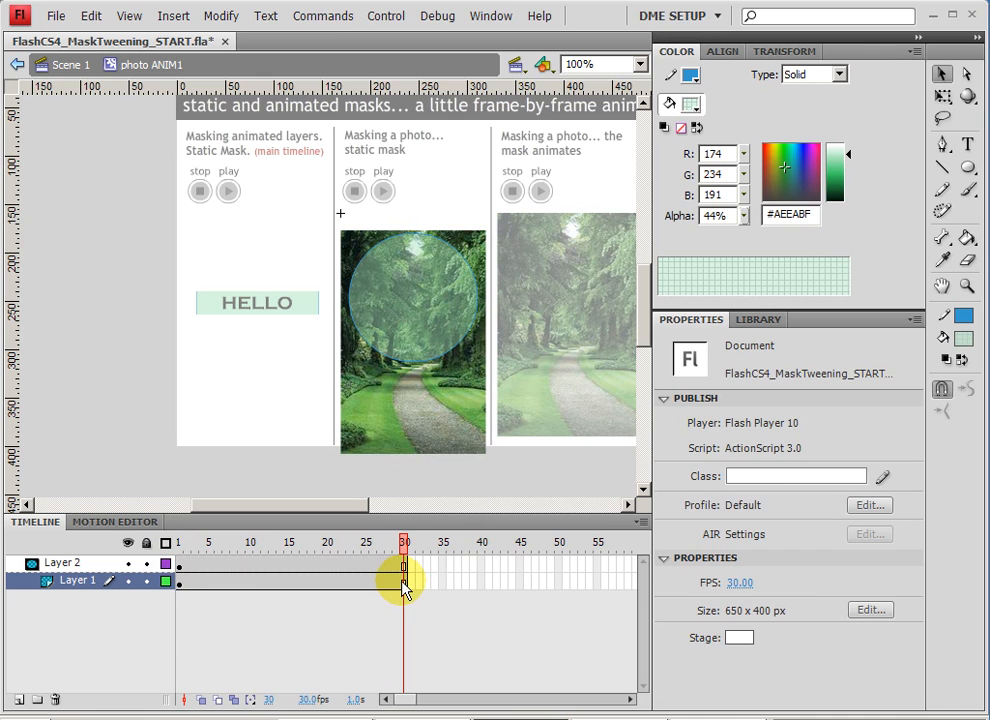
Insert a keyframe at frame 30 of the photo layer and move the photo up to about Y -74 there.
{"action": "left_click", "coordinate": [404, 582]}
{"action": "left_click", "coordinate": [398, 405]}
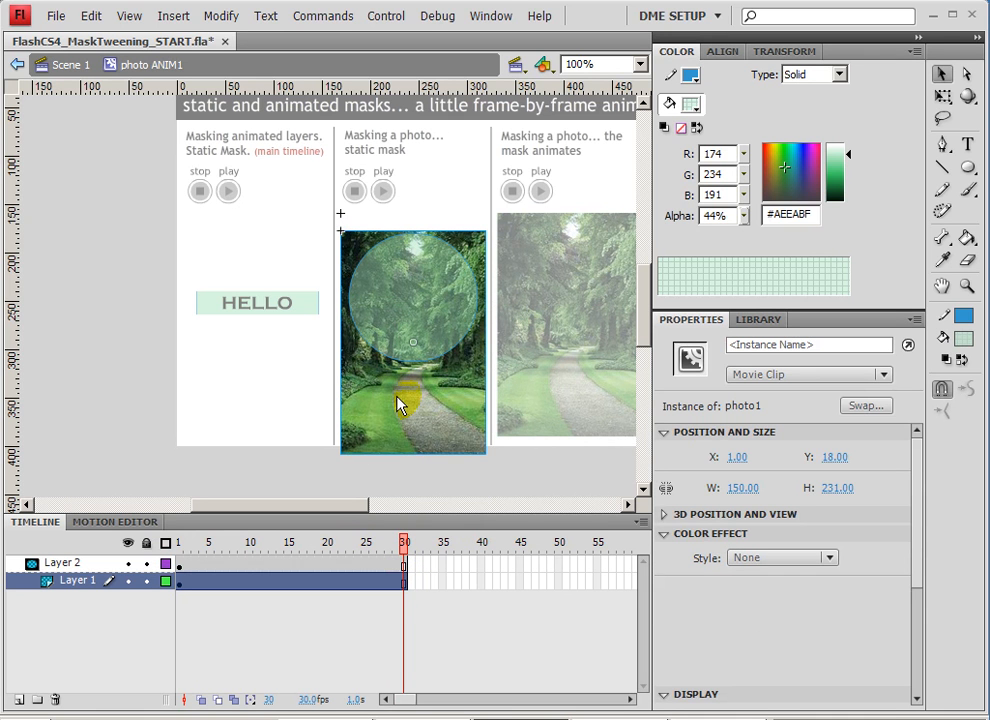
{"action": "right_click", "coordinate": [402, 583]}
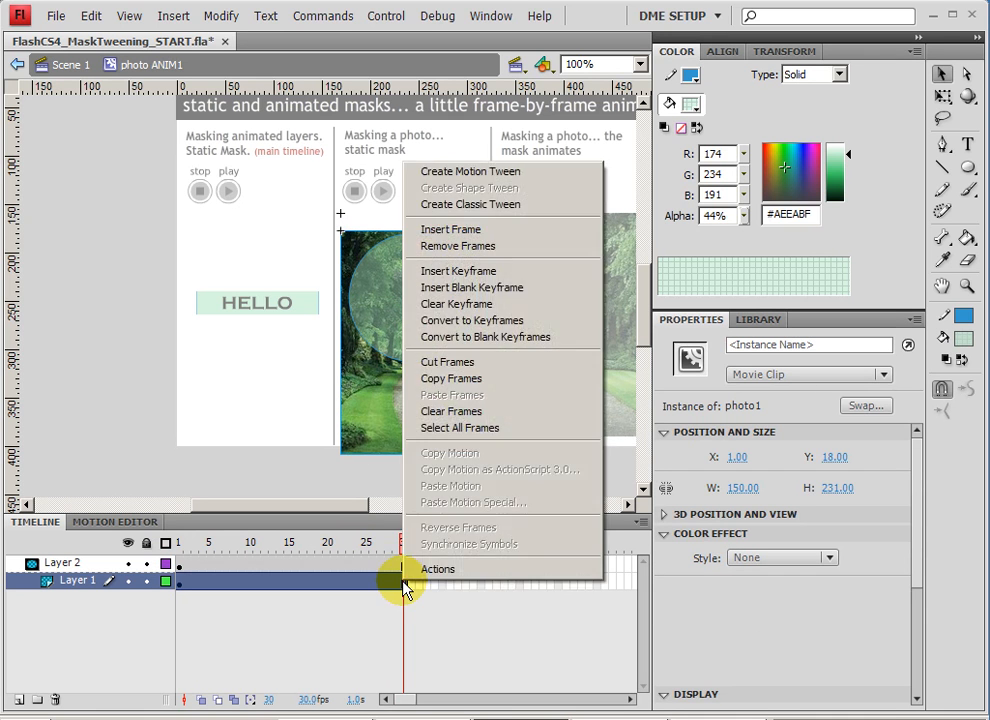
{"action": "left_click", "coordinate": [470, 271]}
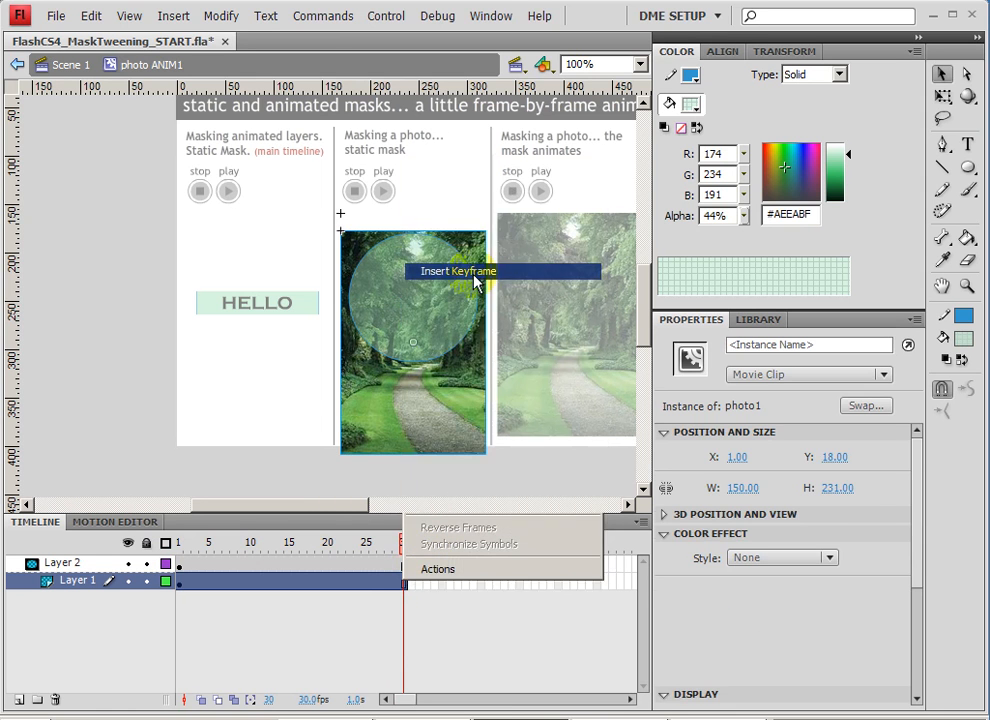
{"action": "left_click", "coordinate": [411, 531]}
{"action": "left_click_drag", "start_coordinate": [410, 413], "coordinate": [412, 324]}
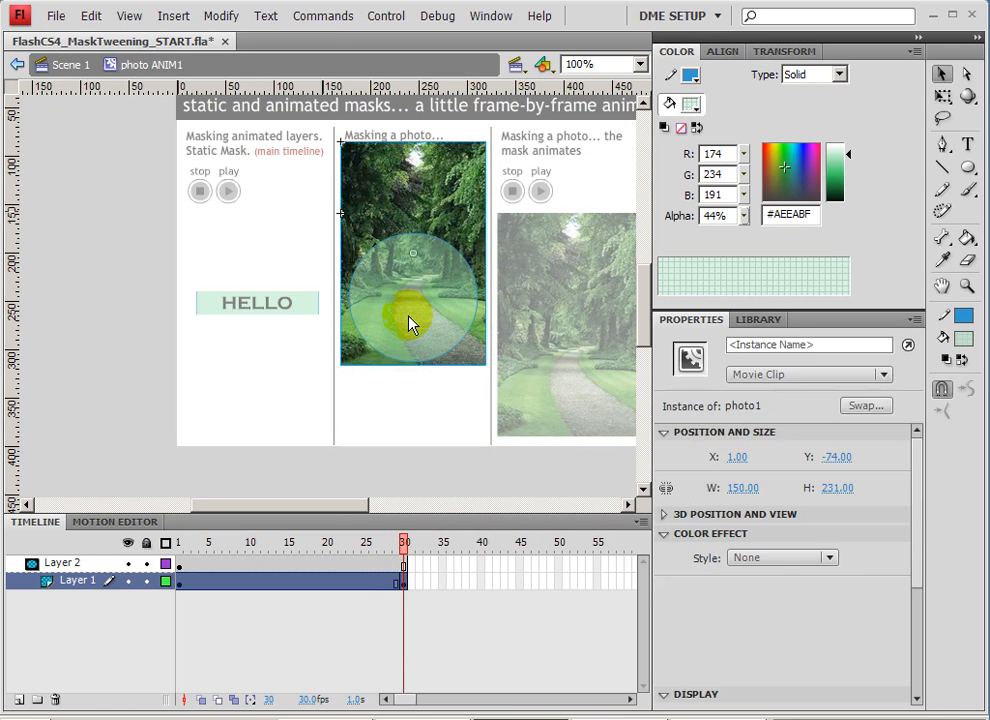
Create a classic tween between the photo layer's keyframes, set its ease to 100 out and scrub through the motion.
{"action": "right_click", "coordinate": [316, 585]}
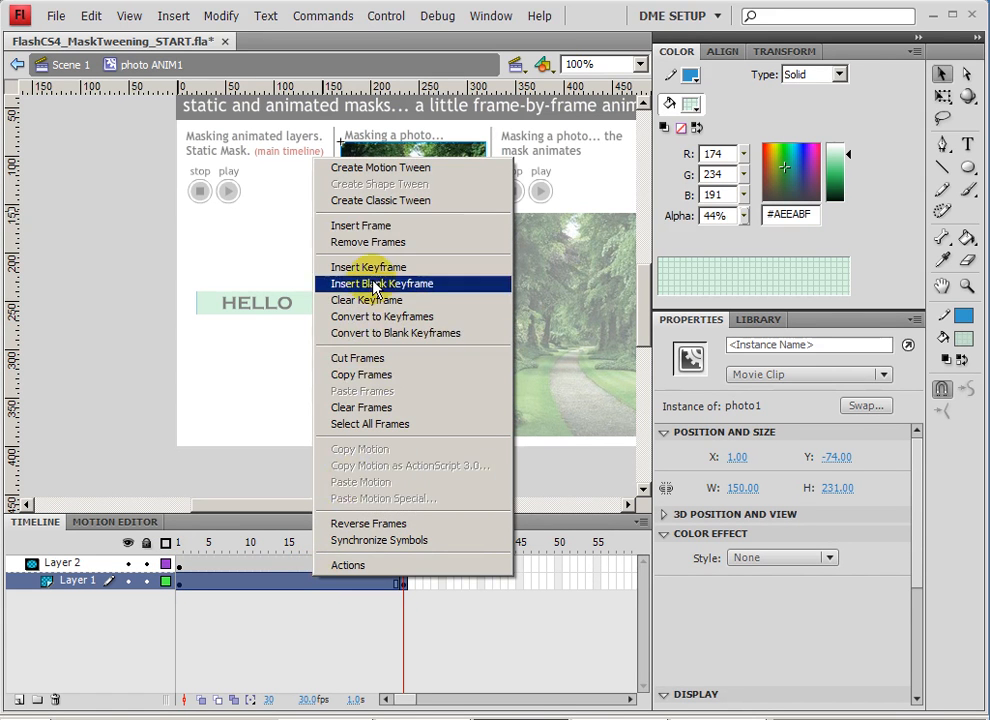
{"action": "left_click", "coordinate": [405, 203]}
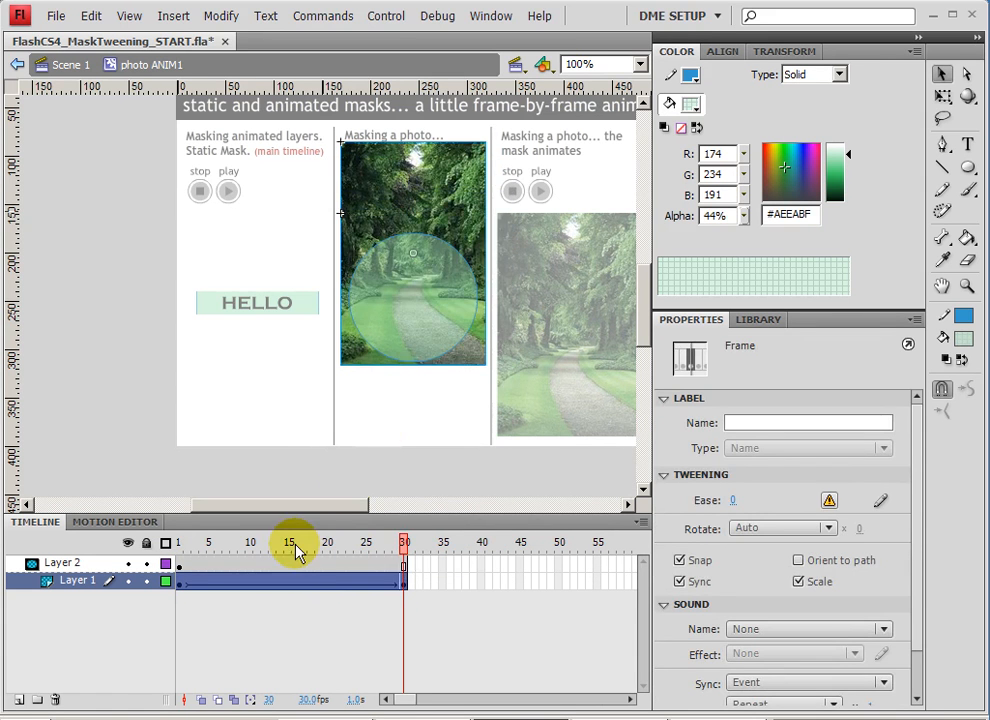
{"action": "left_click_drag", "start_coordinate": [296, 553], "coordinate": [341, 588]}
{"action": "left_click", "coordinate": [339, 588]}
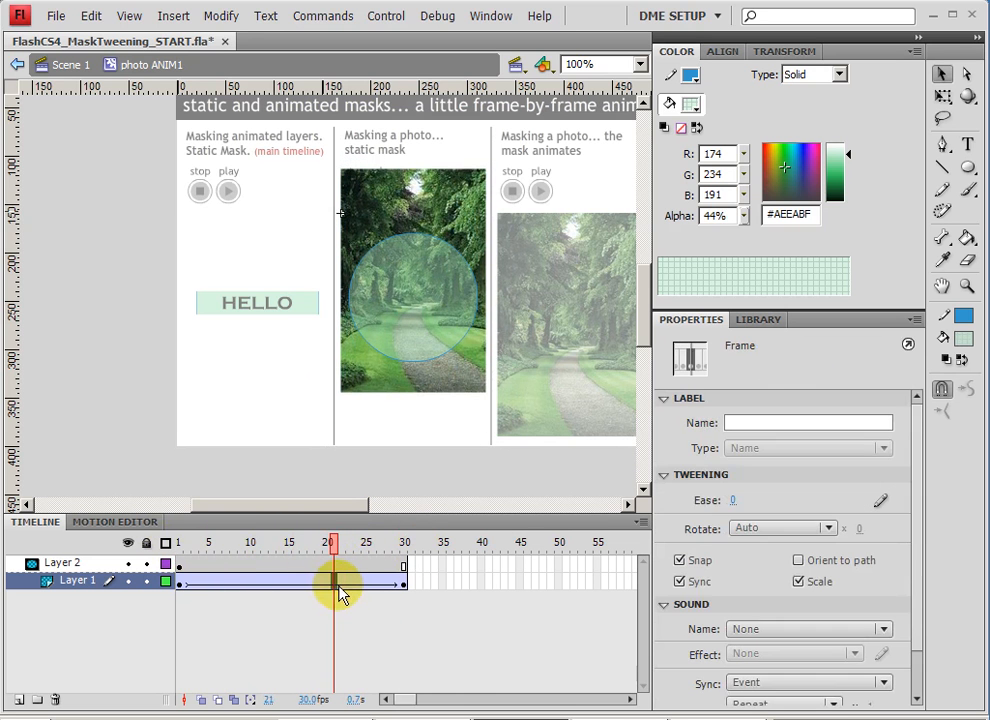
{"action": "left_click_drag", "start_coordinate": [736, 502], "coordinate": [953, 503]}
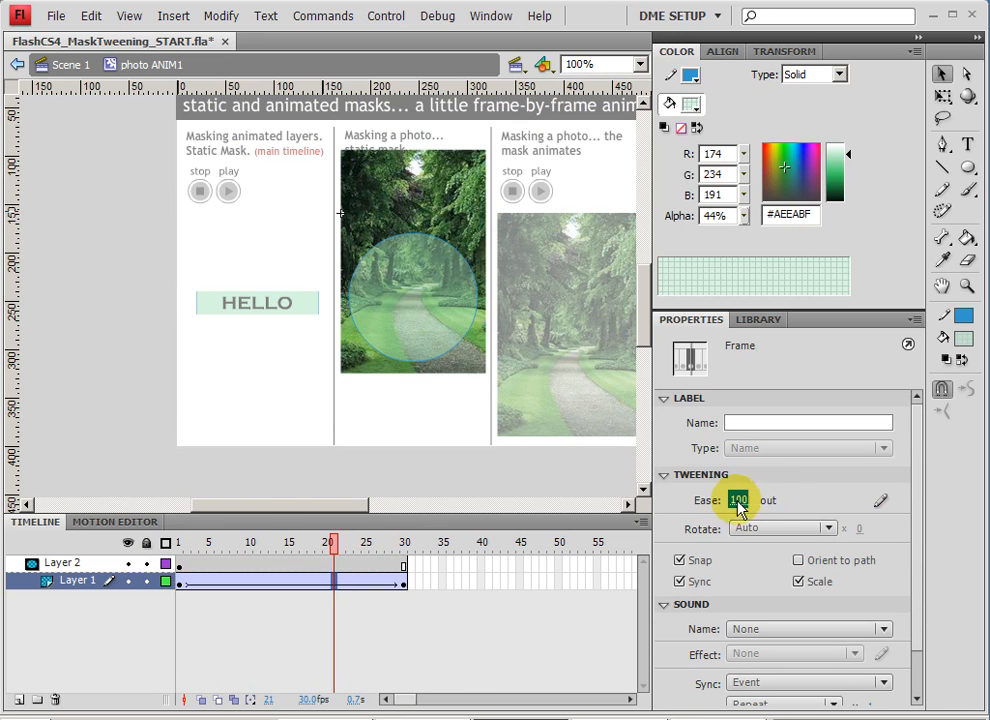
{"action": "left_click_drag", "start_coordinate": [320, 550], "coordinate": [405, 553]}
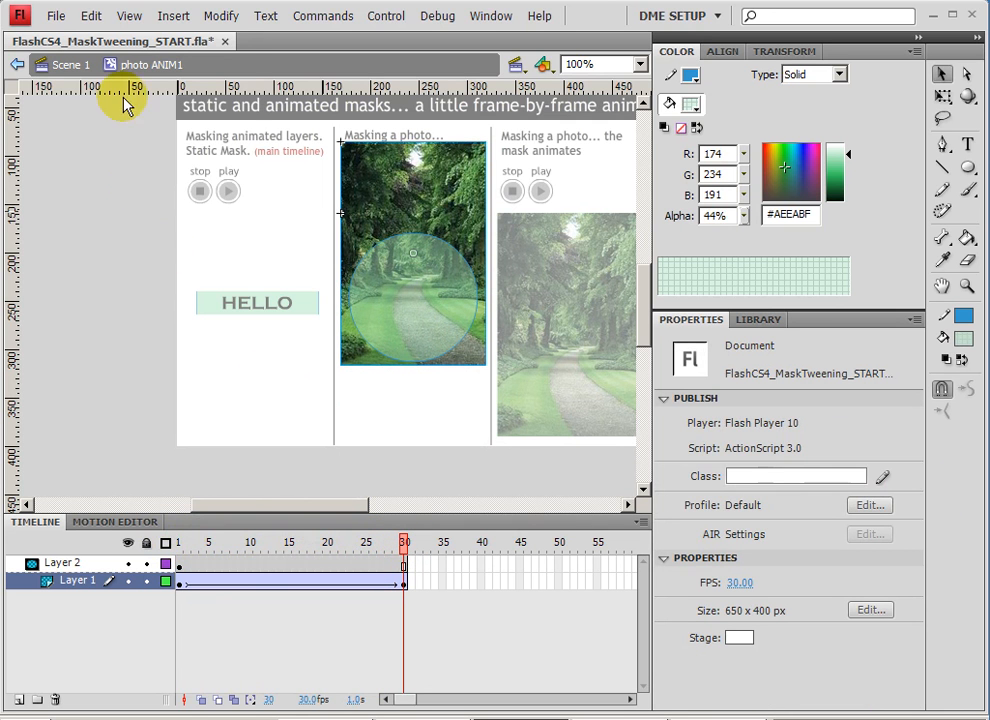
Save the document under the new name FlashCS4_MaskTweening_SAMPLE and test the movie.
{"action": "left_click", "coordinate": [67, 20]}
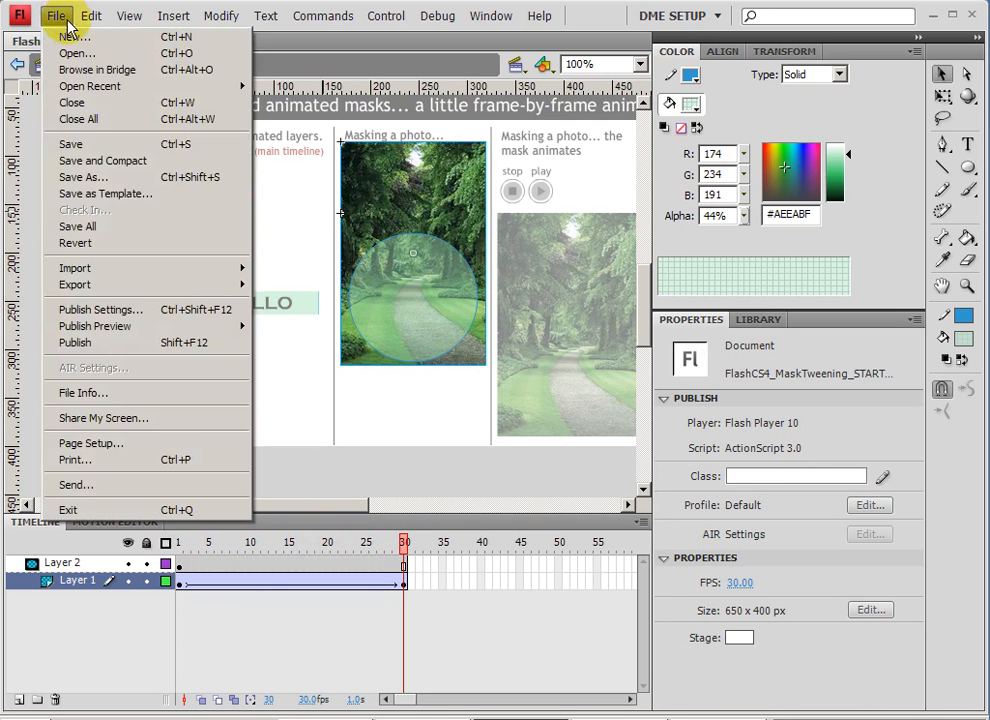
{"action": "left_click", "coordinate": [101, 182]}
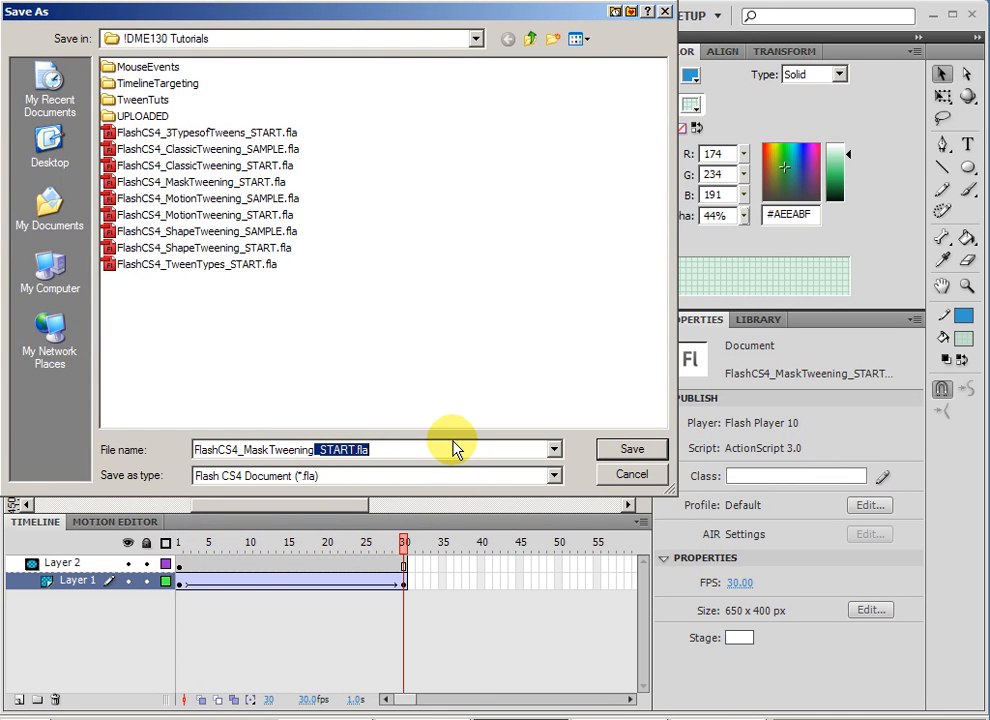
{"action": "type", "text": "SA"}
{"action": "key", "text": "Return"}
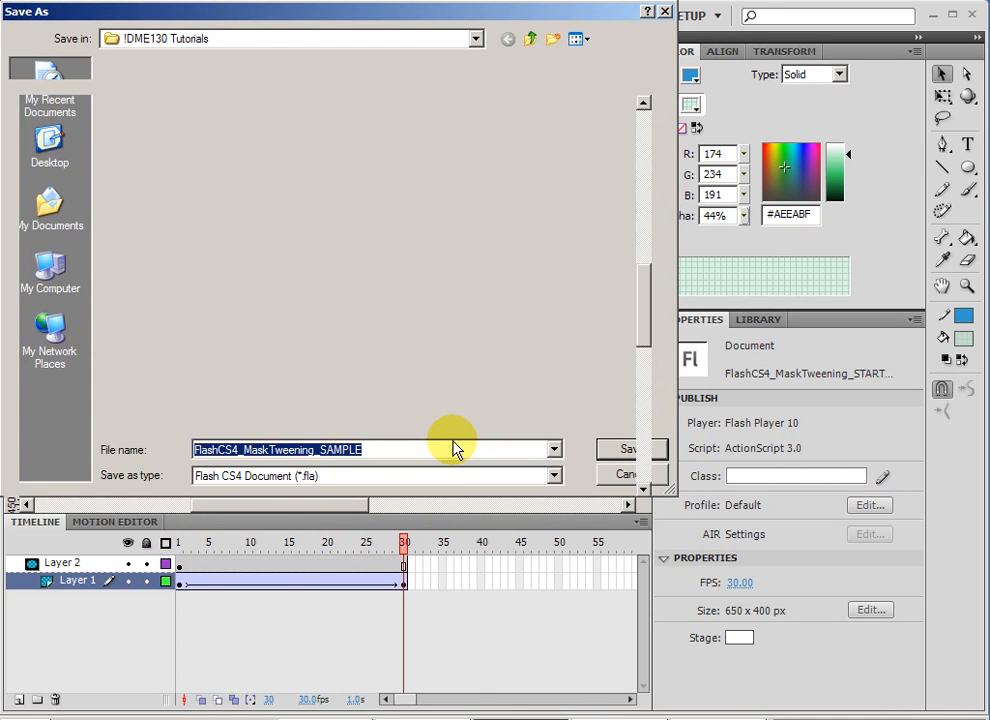
{"action": "key", "text": "ctrl+Return"}
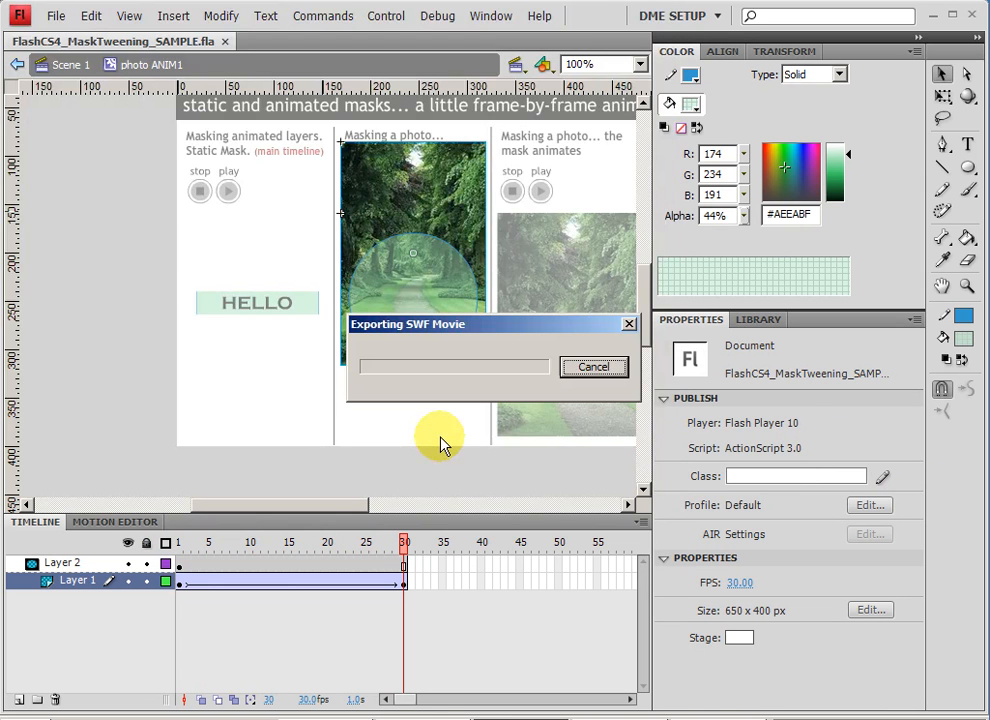